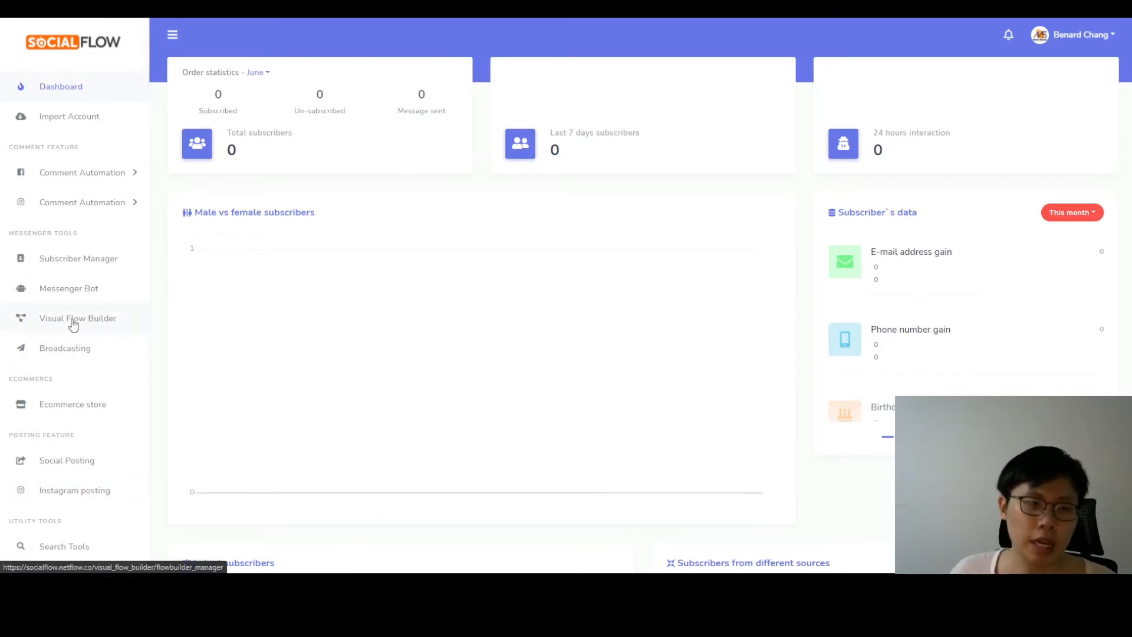
click(73, 320)
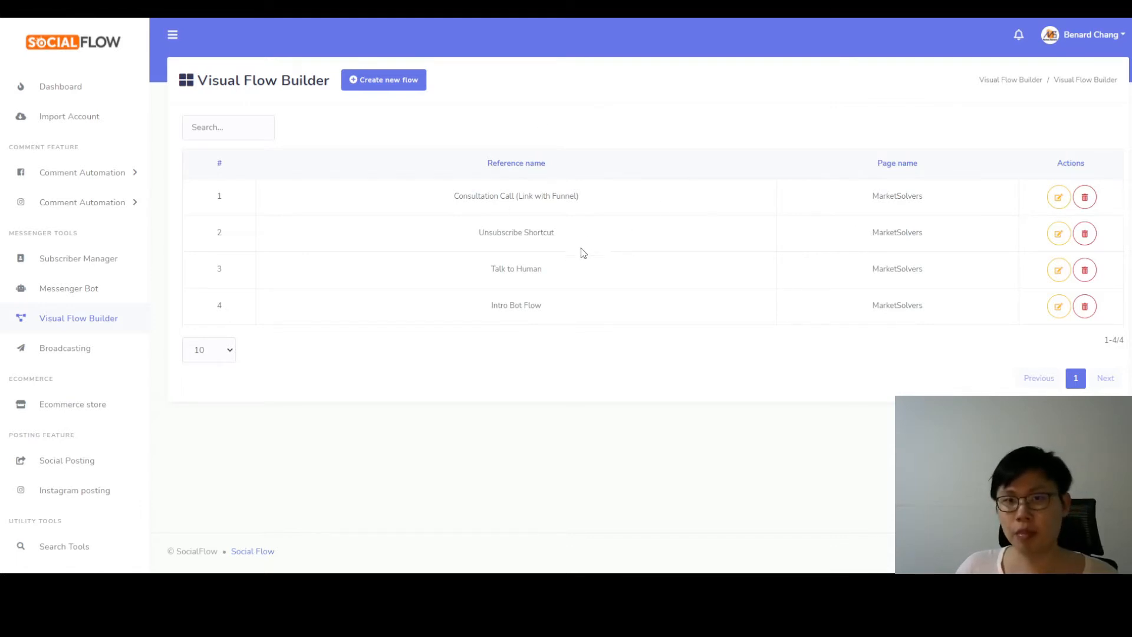
click(380, 86)
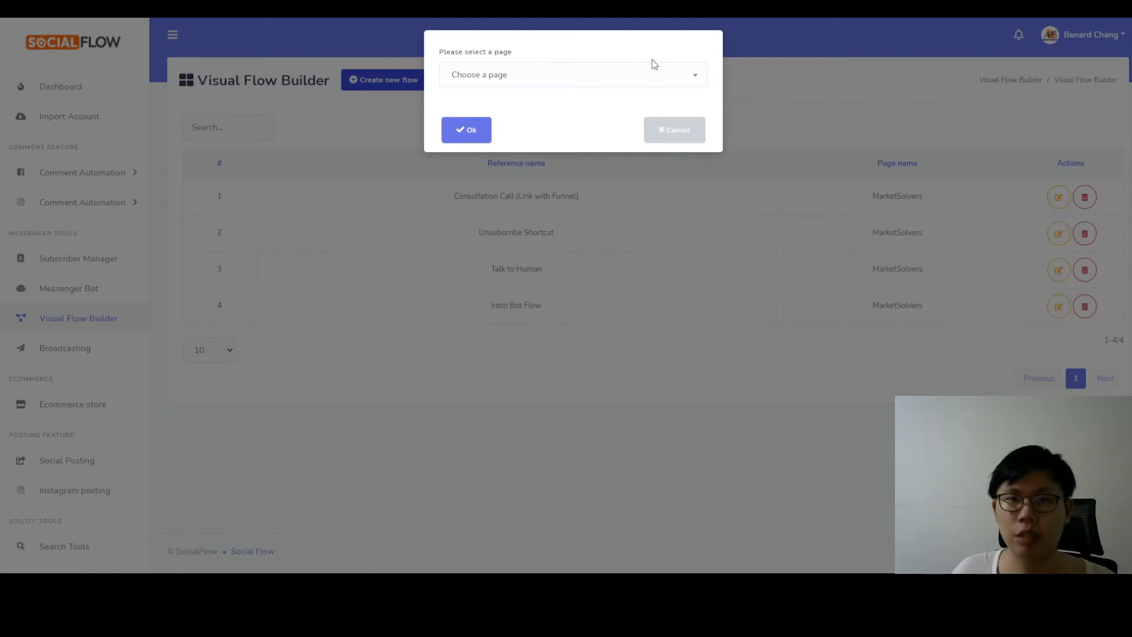
click(660, 74)
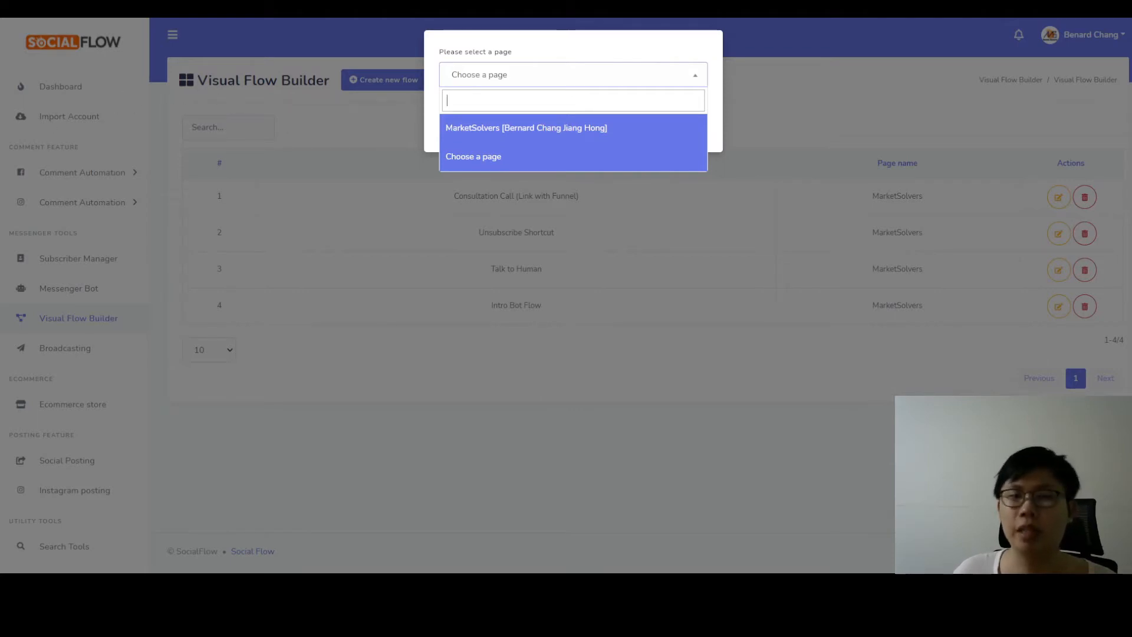
click(786, 72)
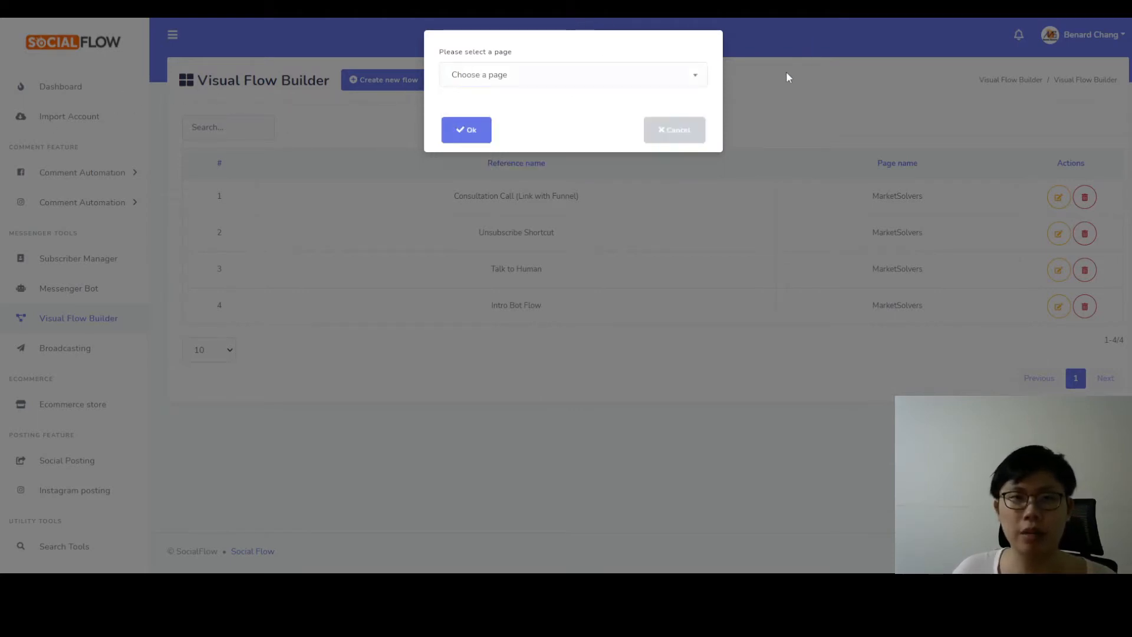
click(671, 131)
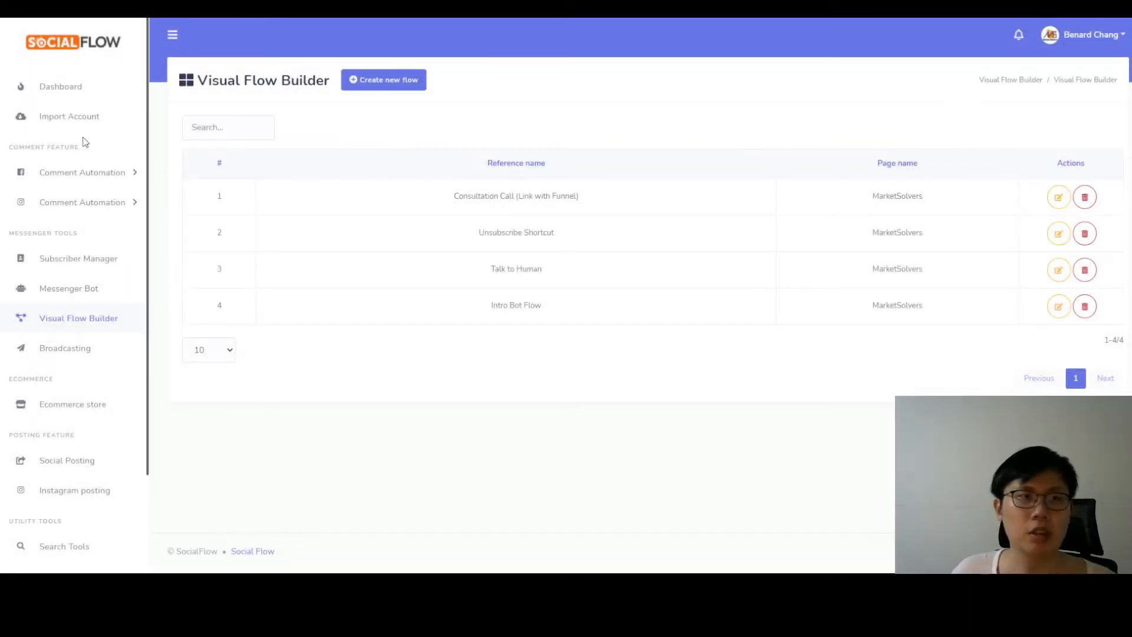
click(72, 120)
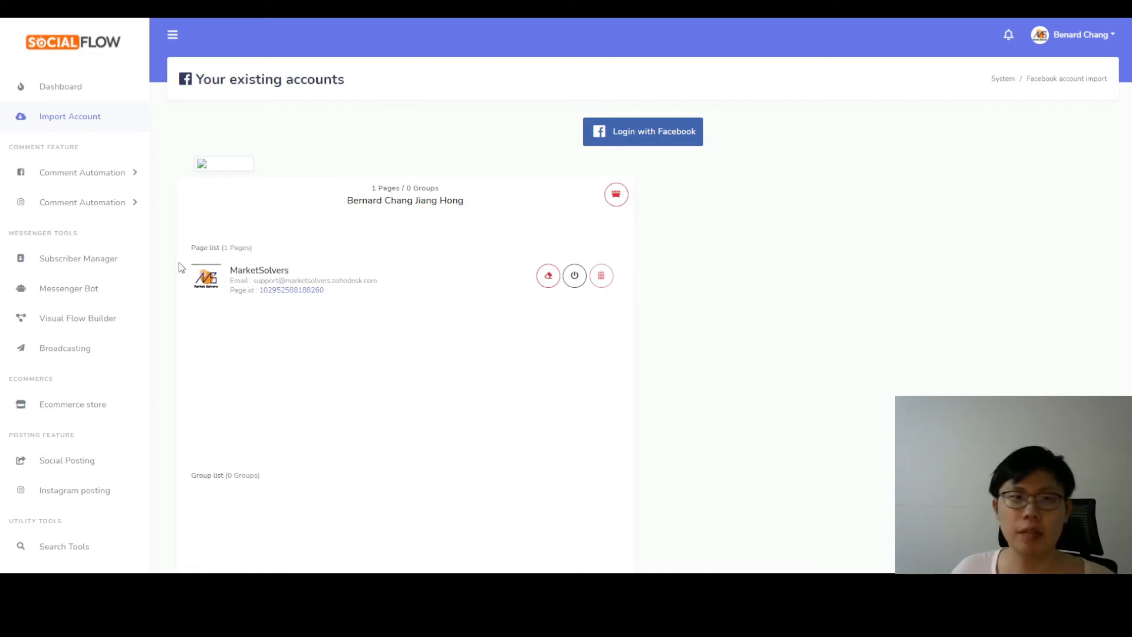
Create a new flow in the Visual Flow Builder for the MarketSolvers page.
click(42, 321)
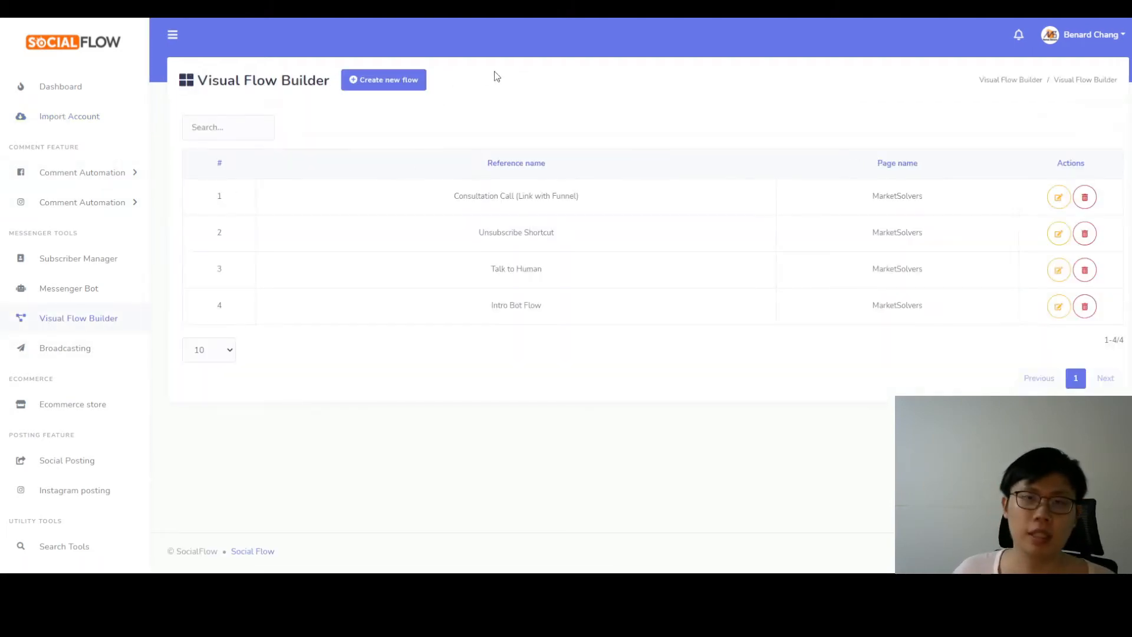
click(389, 83)
click(573, 82)
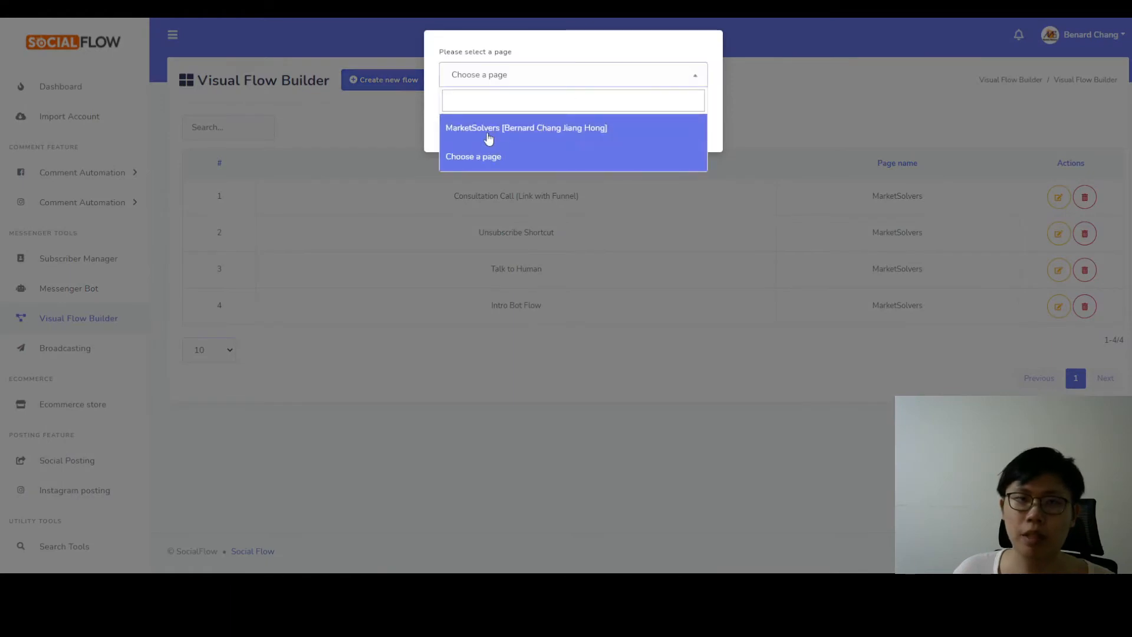
click(513, 127)
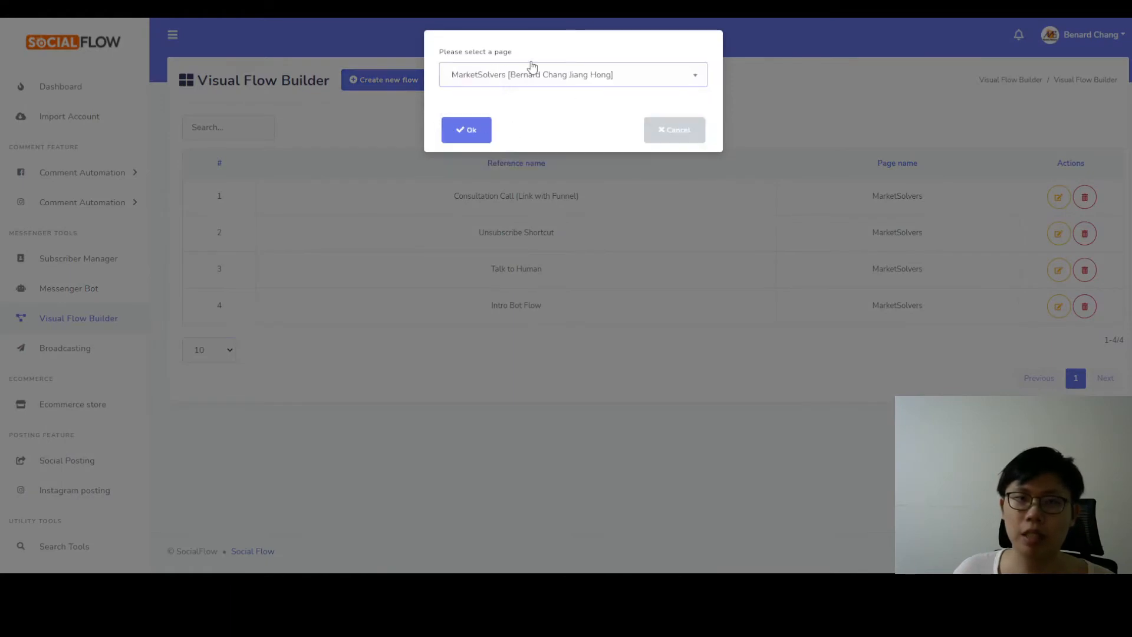
click(465, 129)
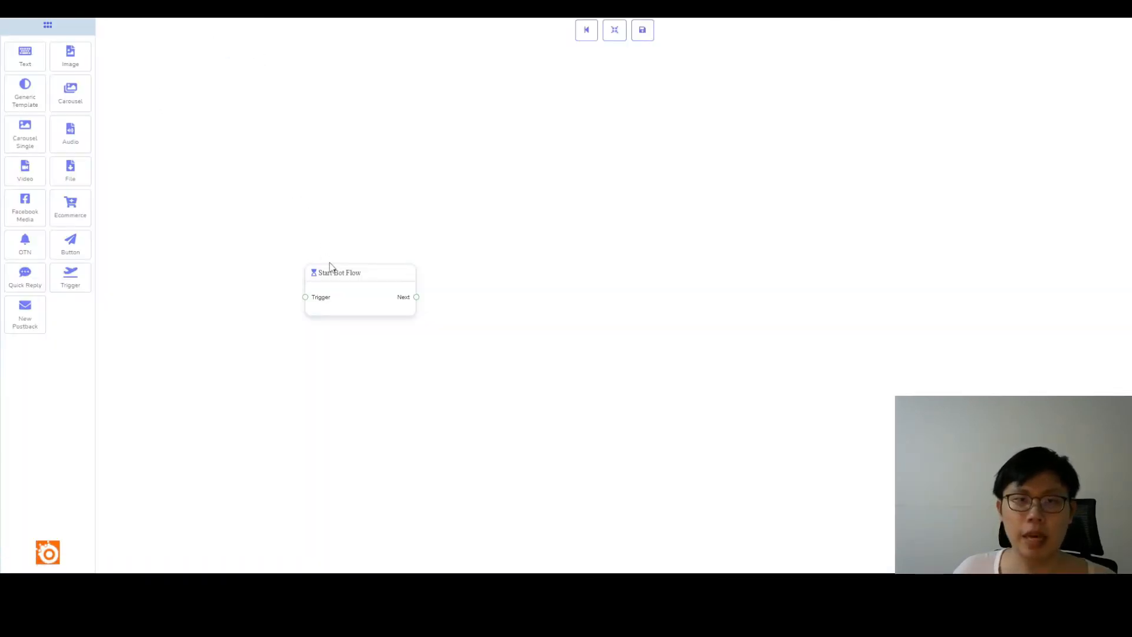
Title the Start Bot Flow block "Sample Appointment Booking" without a label or sequence, and move the block slightly up and left on the canvas.
drag(352, 273, 323, 223)
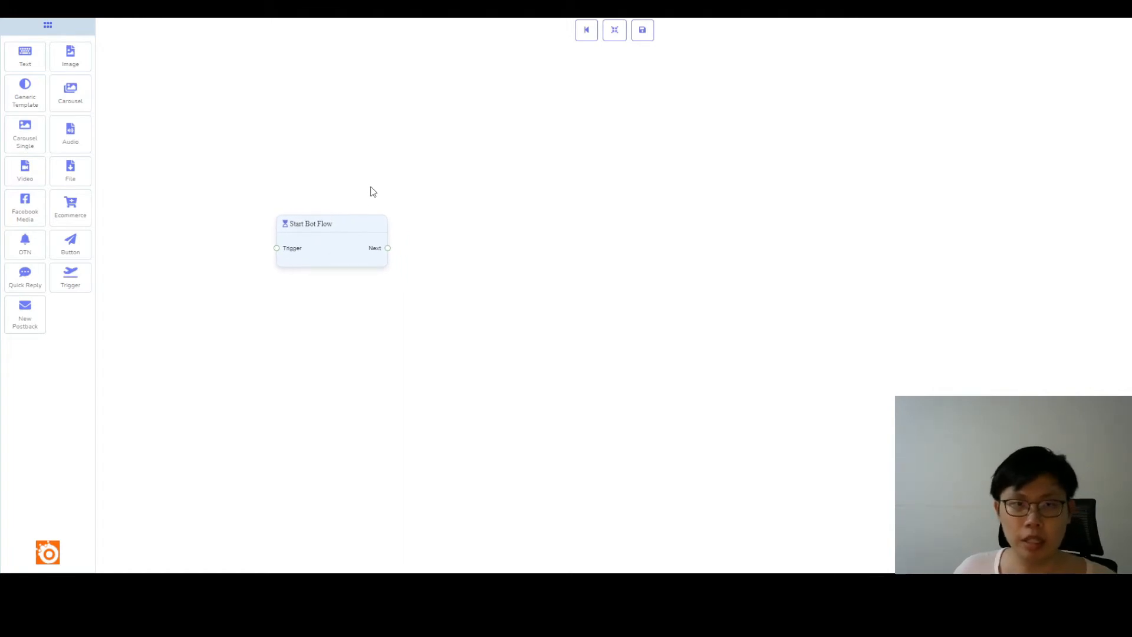
double_click(317, 228)
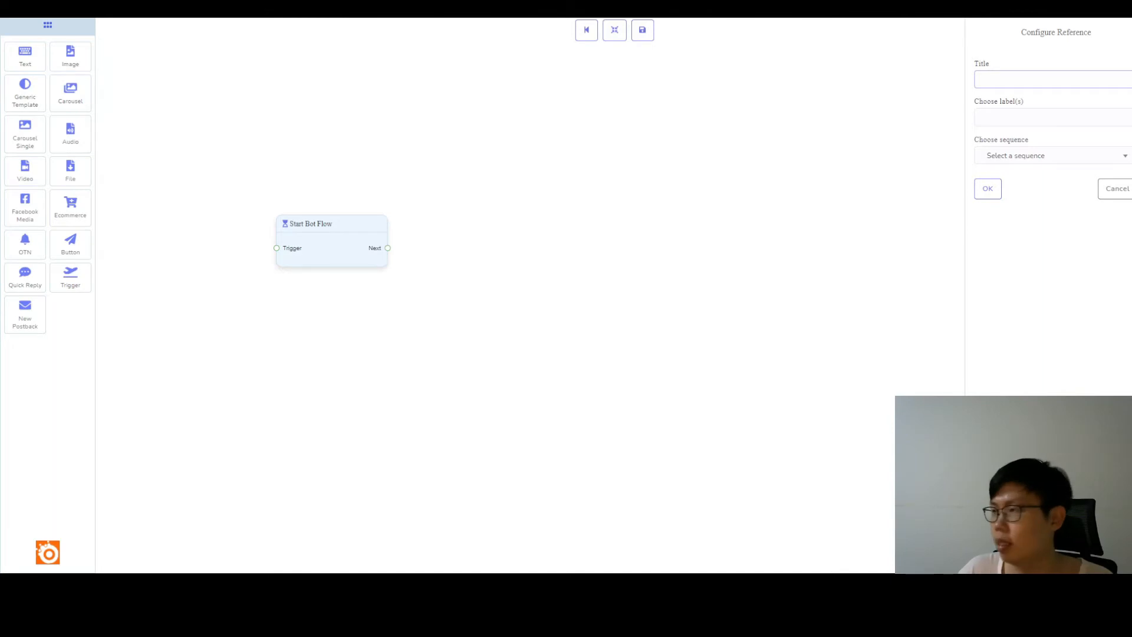
text(S)
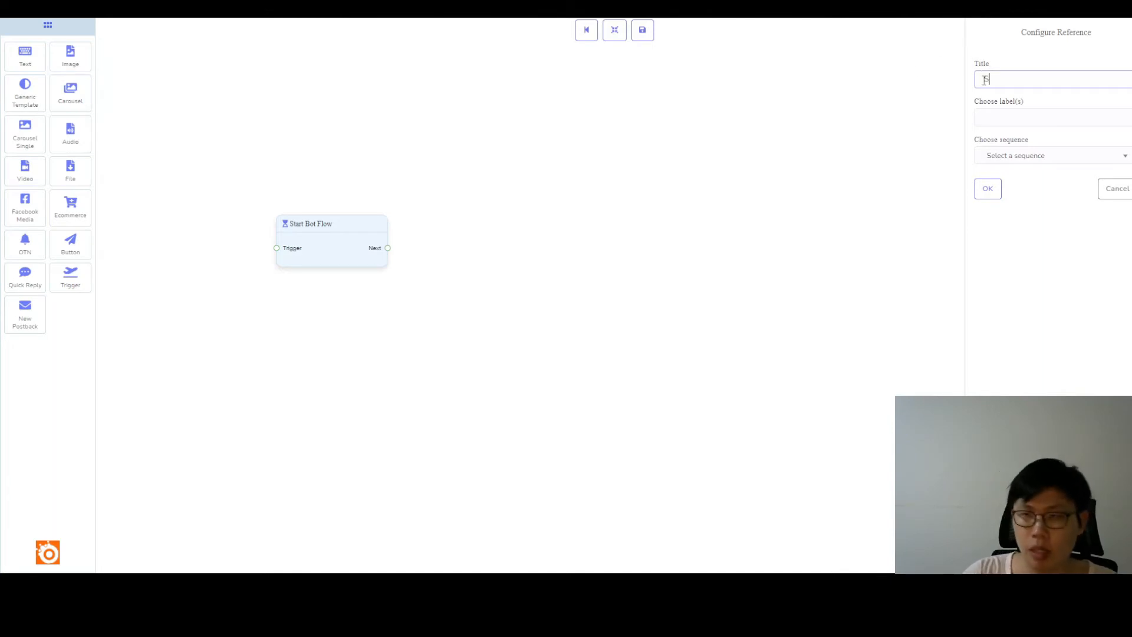
text(ample Ap)
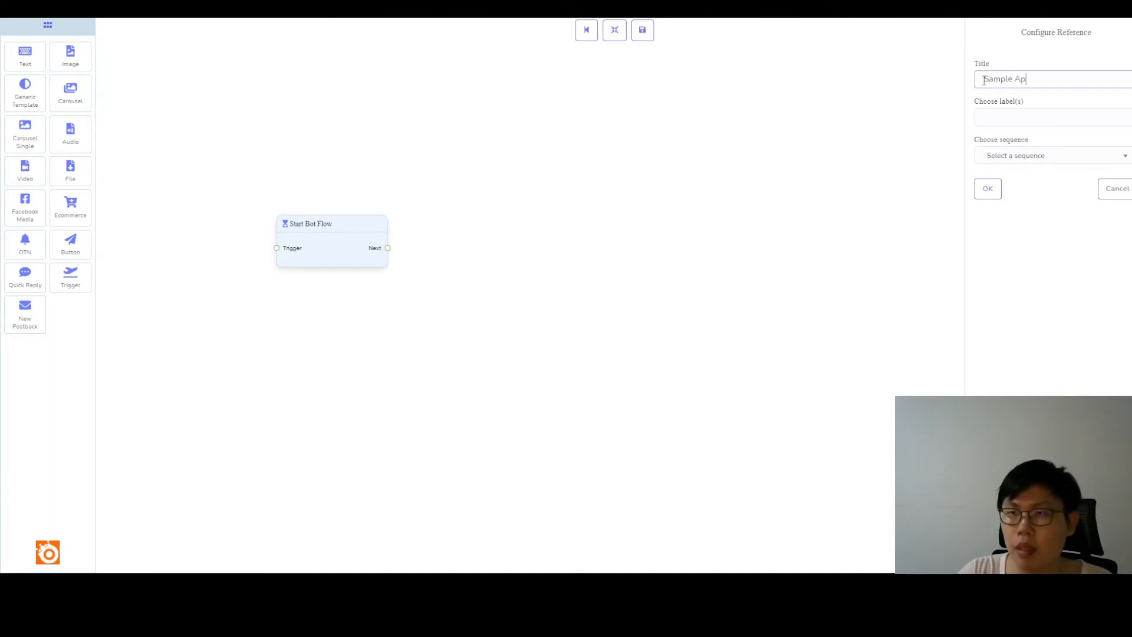
text(pointment Booking)
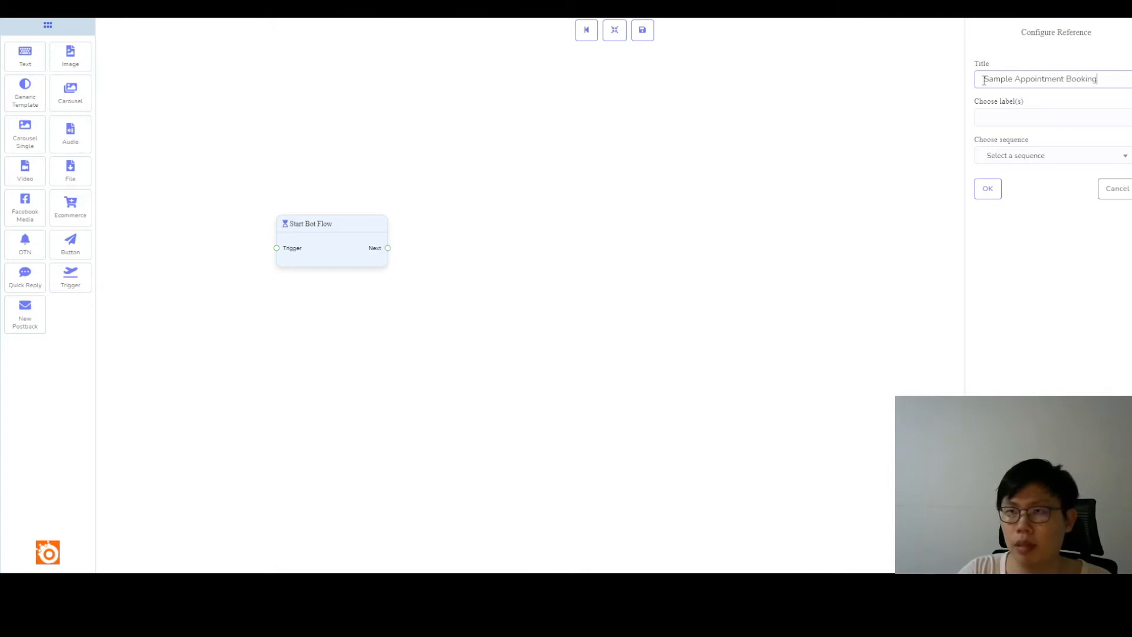
click(1015, 163)
click(1011, 157)
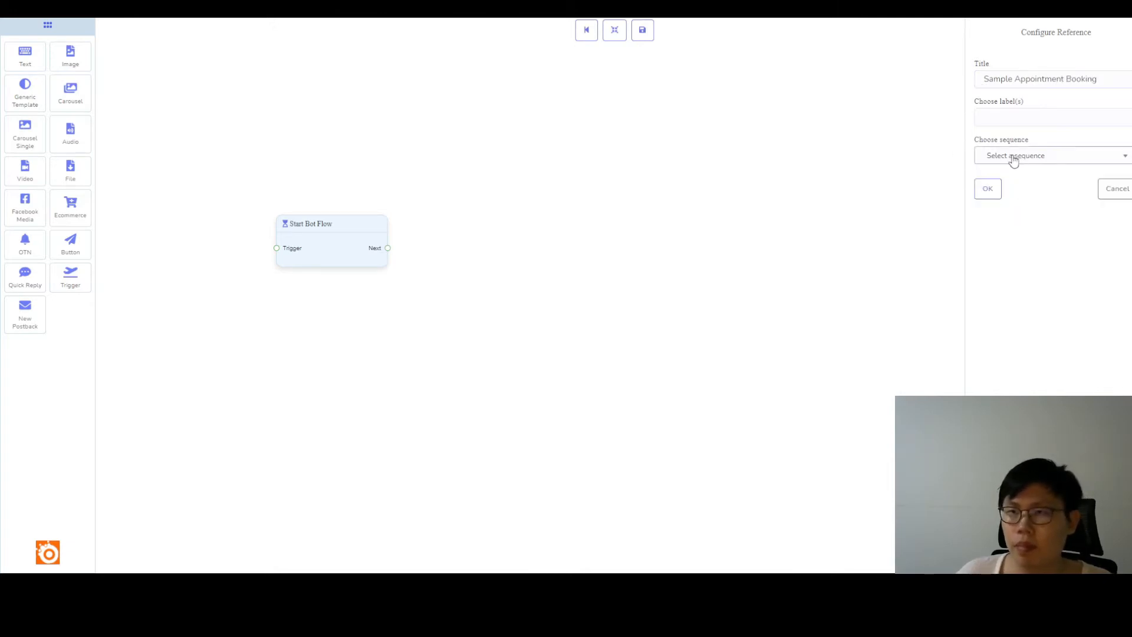
click(975, 188)
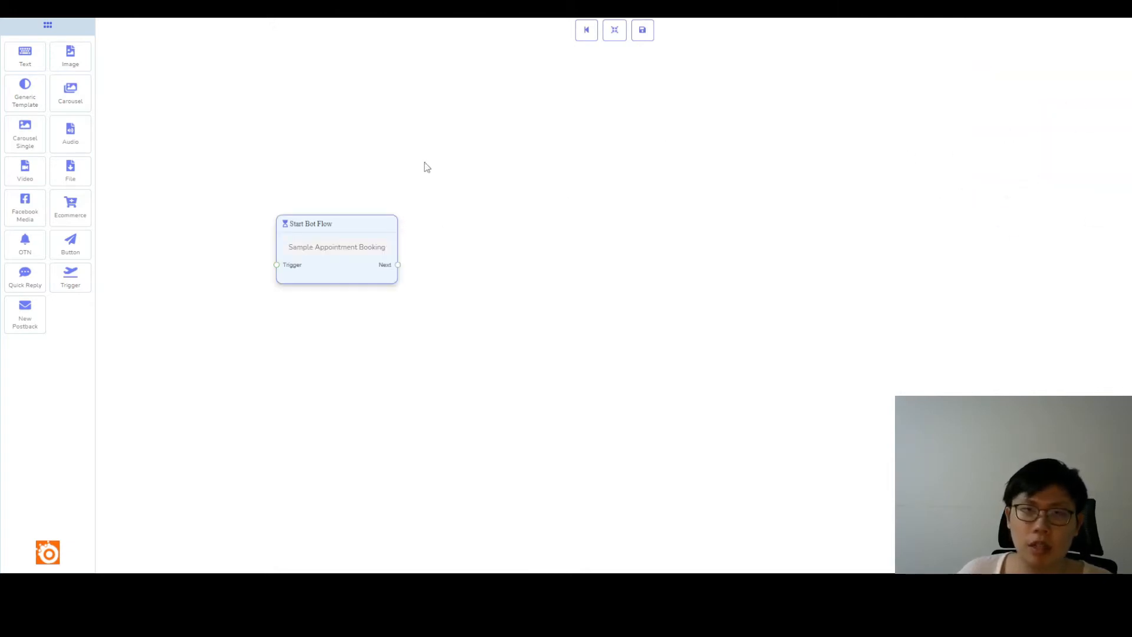
mouse_move(363, 239)
mouse_down()
mouse_move(370, 206)
mouse_move(357, 219)
mouse_up()
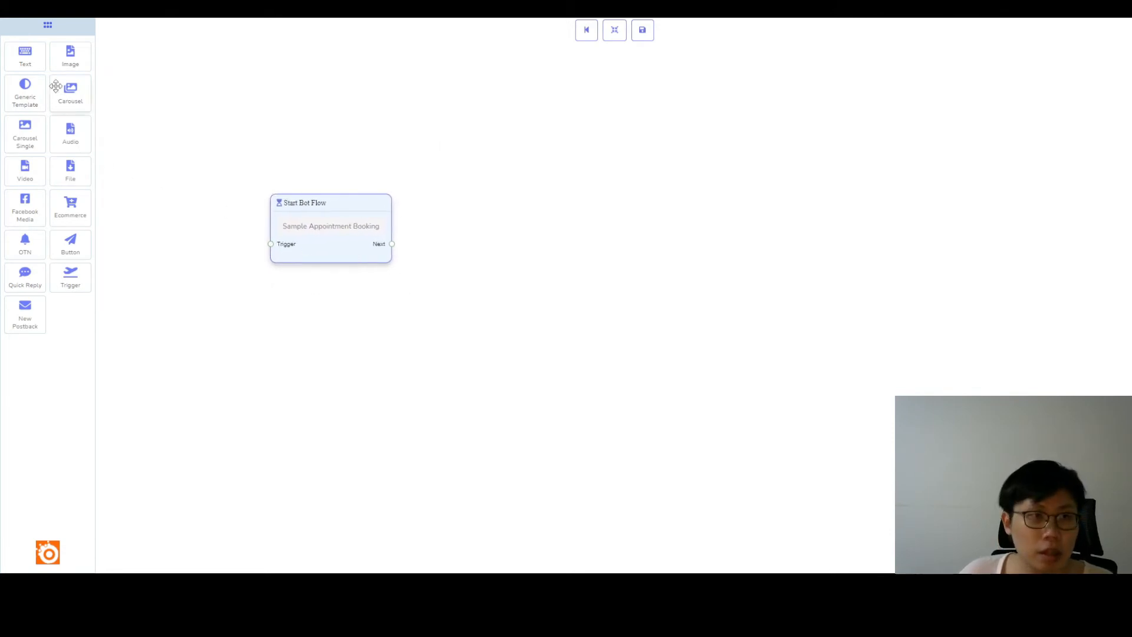
Add a Text block up and right of the Start Bot Flow block and connect the start block's Next output to its Reply input.
drag(25, 57, 534, 146)
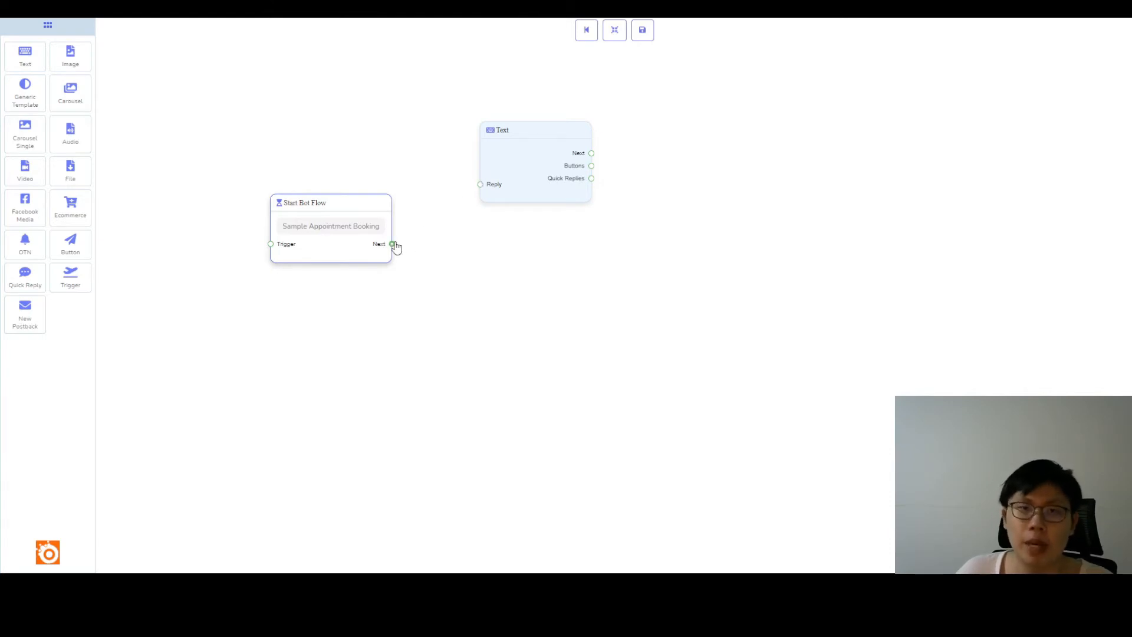
drag(394, 244, 480, 185)
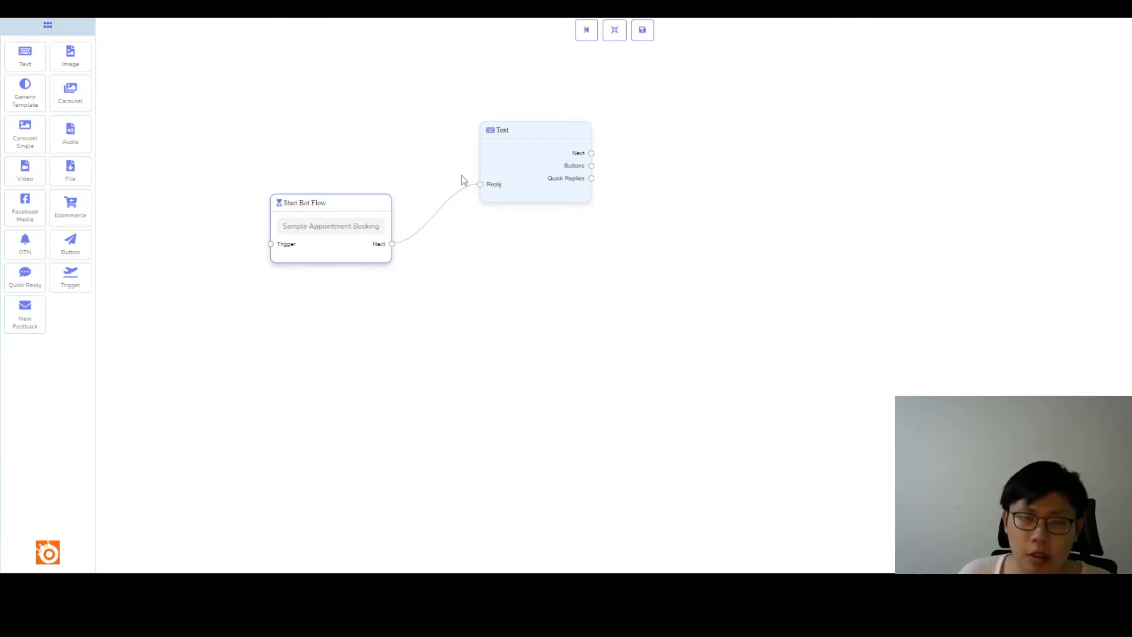
Write the Text block's reply as "Hey #LEAD_USER_FIRST_NAME#, Welcome to ABC clinic. How can I help you today?", inserting the first-name variable.
double_click(533, 151)
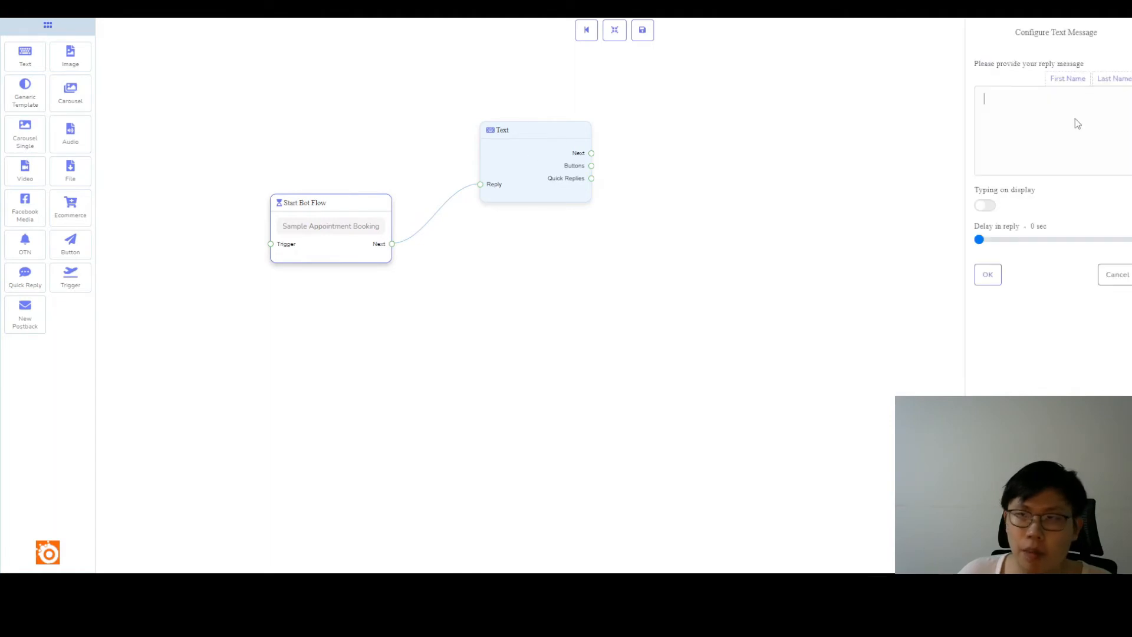
click(1039, 95)
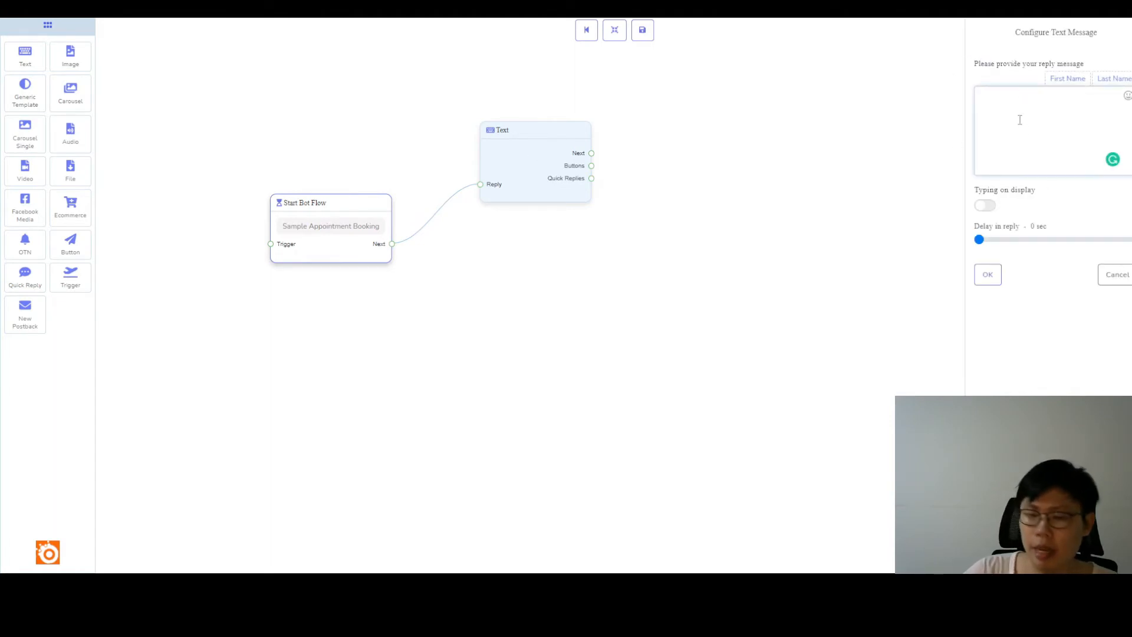
text(Hey)
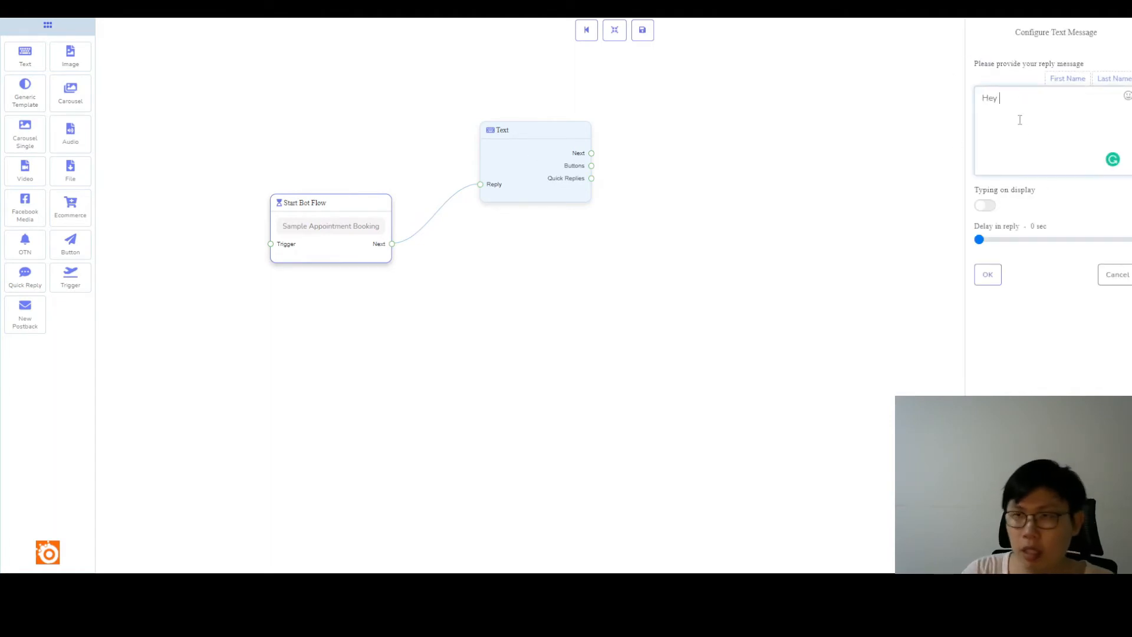
click(1060, 83)
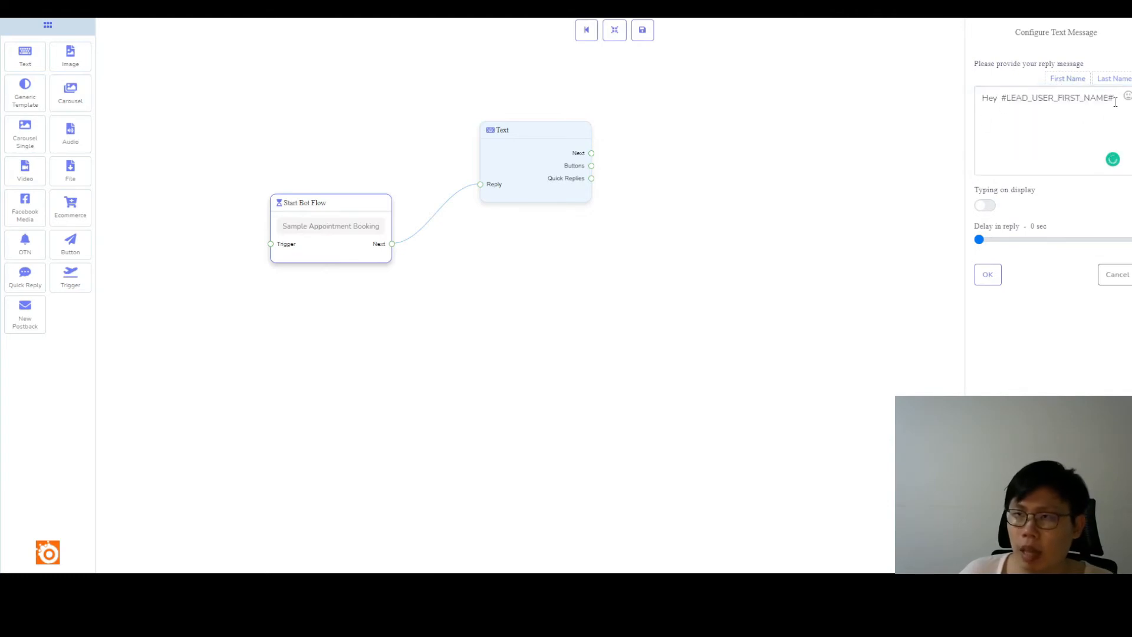
click(1116, 105)
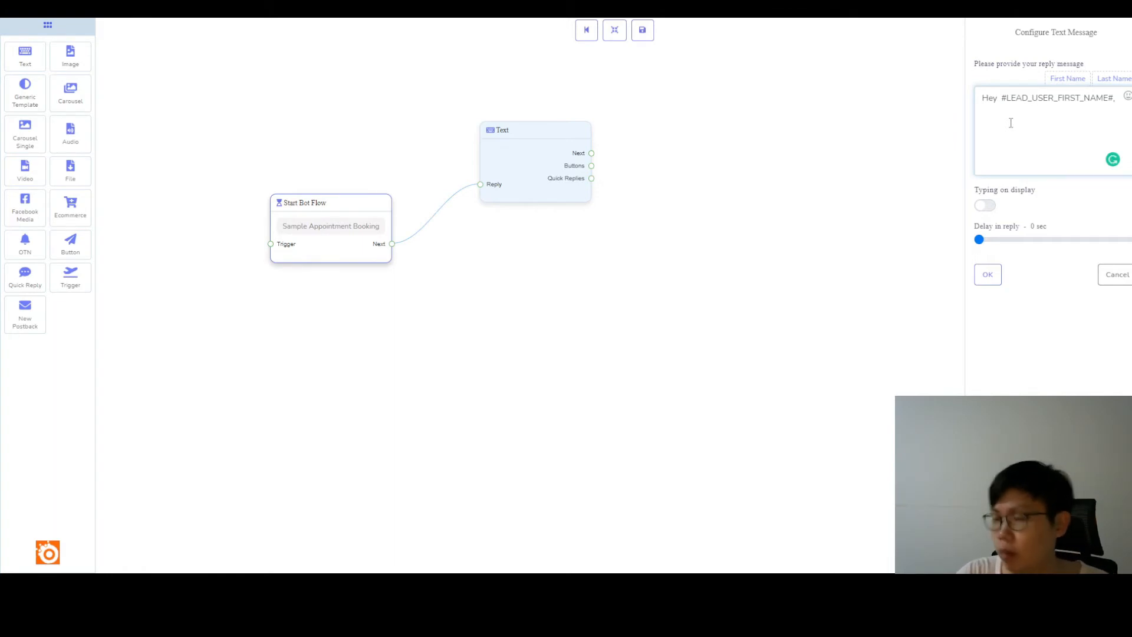
text(Welcome to ABC)
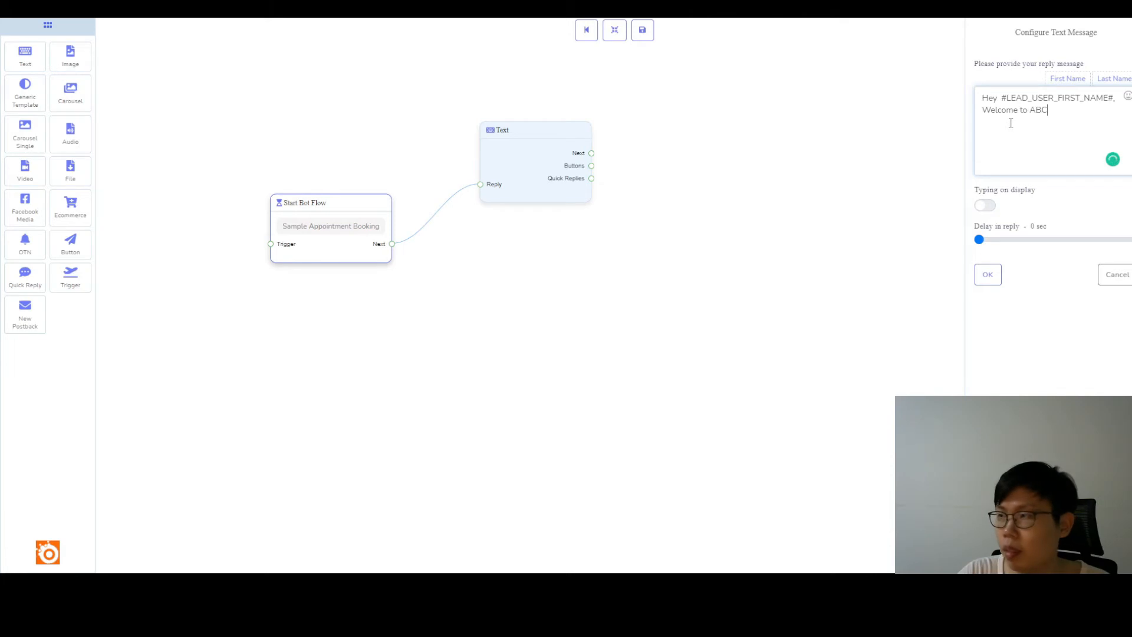
text( clinic)
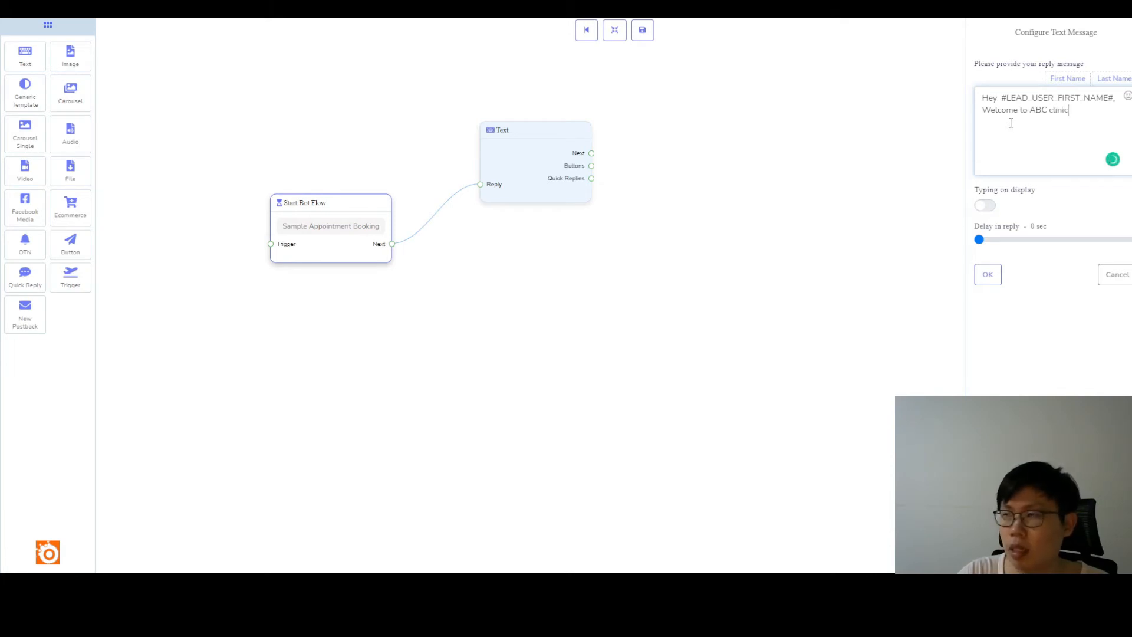
text(. How )
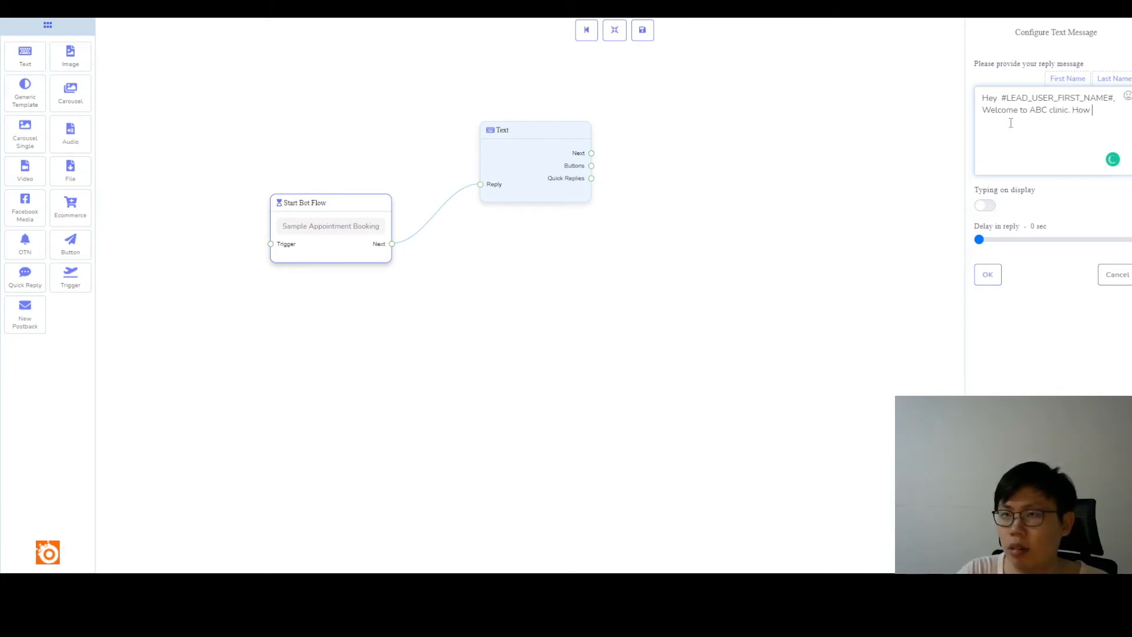
text(can I)
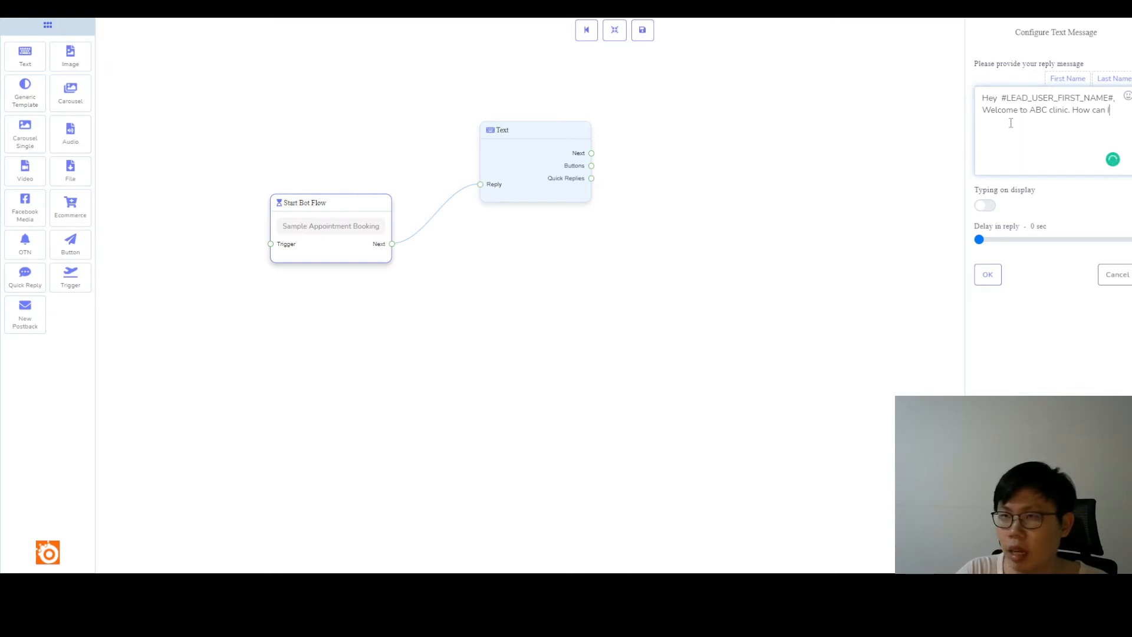
text( help you today?)
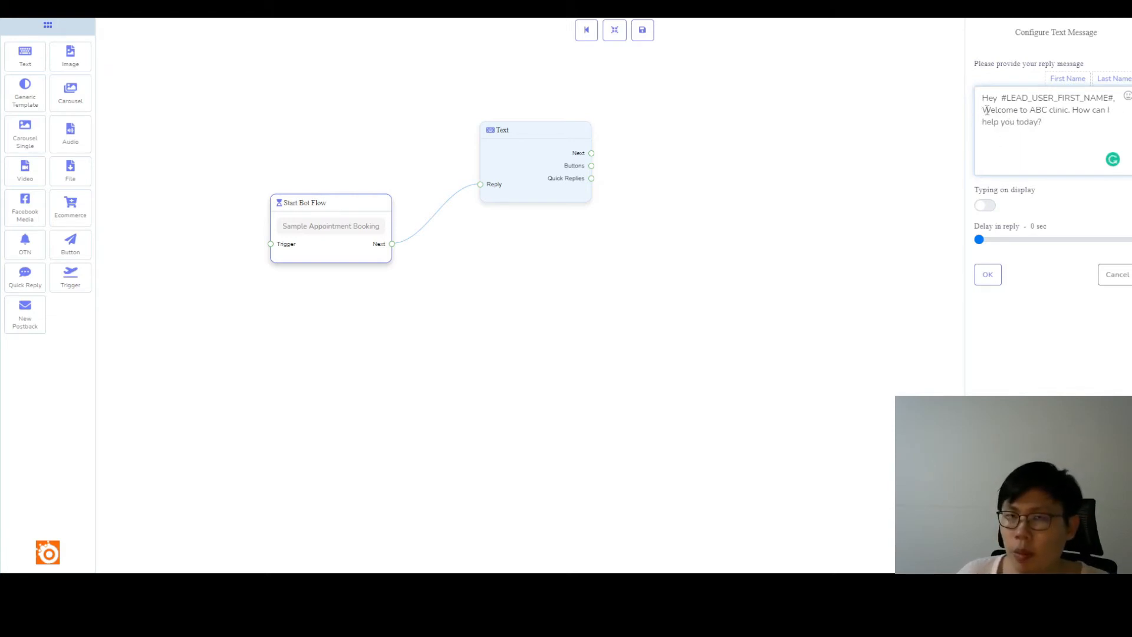
Enable the typing display with a 3 sec reply delay for the text message, and move its block closer to the start block.
click(985, 205)
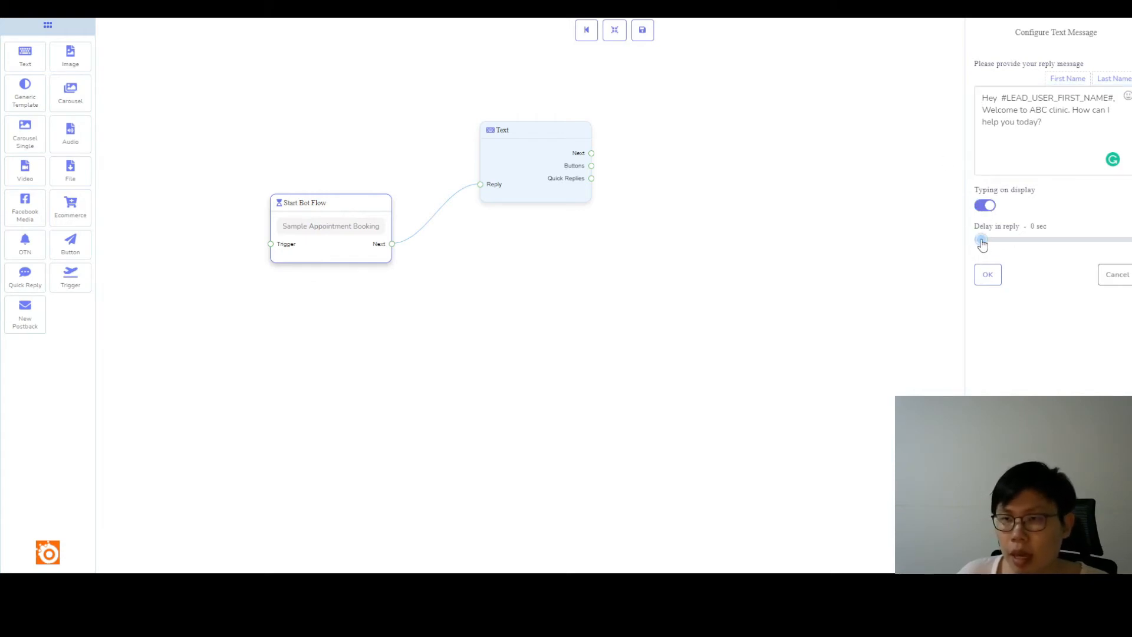
drag(981, 243, 988, 244)
click(995, 277)
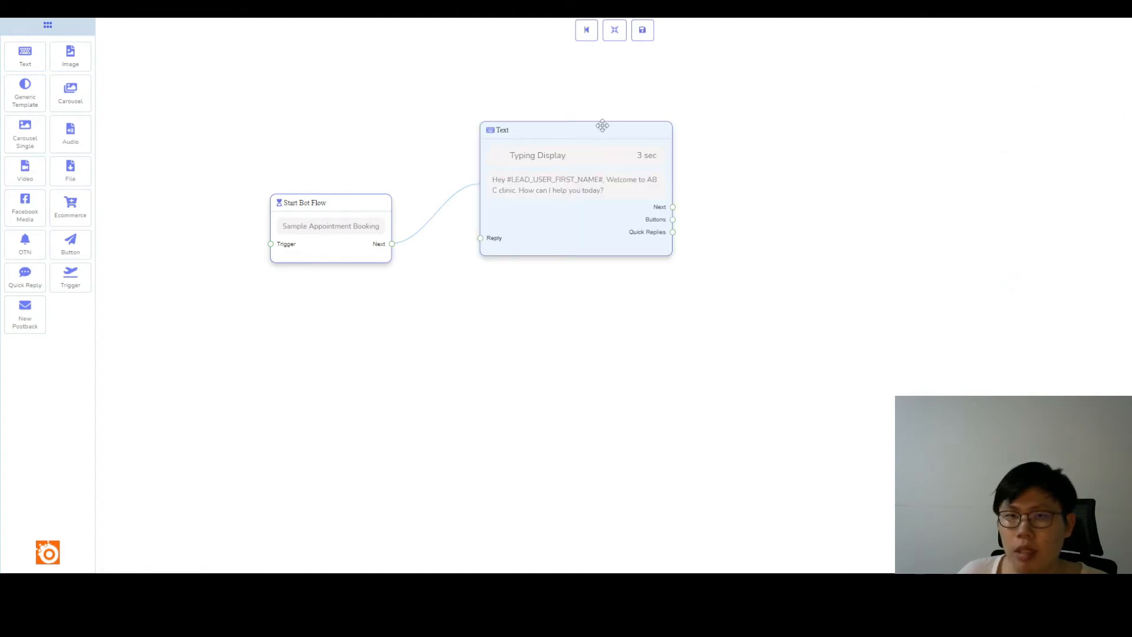
drag(581, 184, 546, 202)
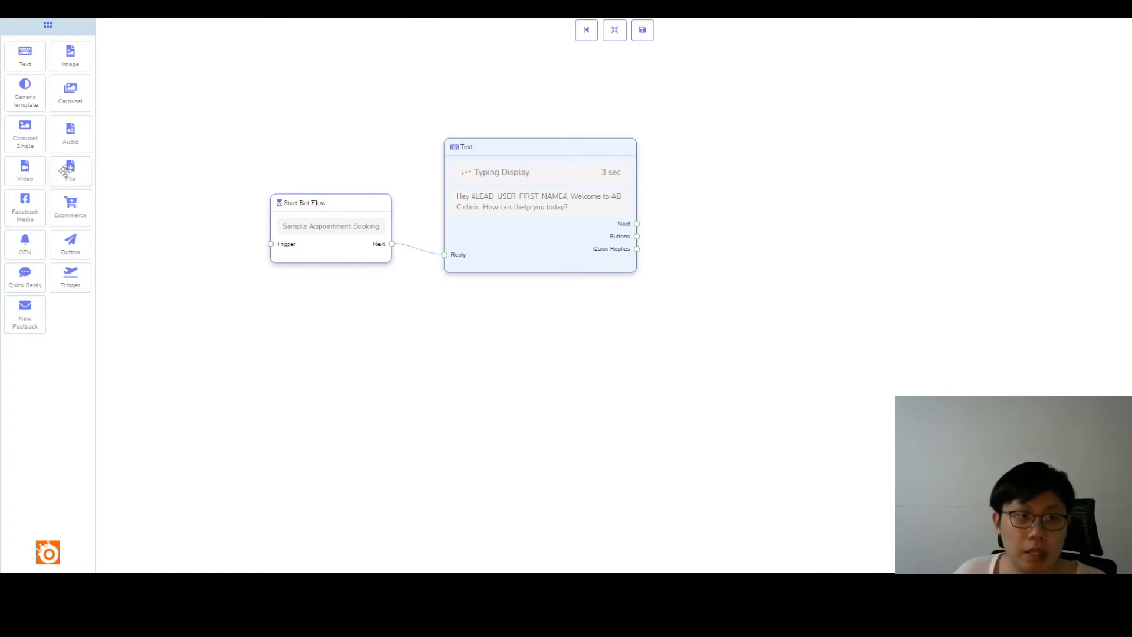
Add a Button block to the right of the Text block and place a clone of it directly below.
drag(75, 245, 766, 149)
right_click(799, 139)
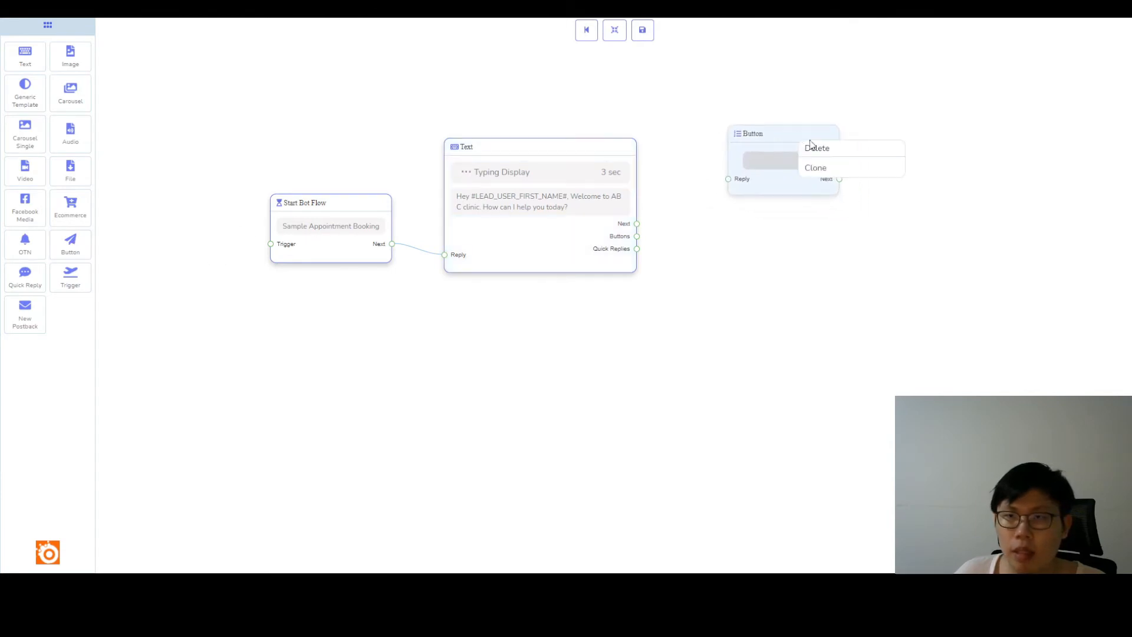
click(815, 168)
drag(777, 225, 783, 241)
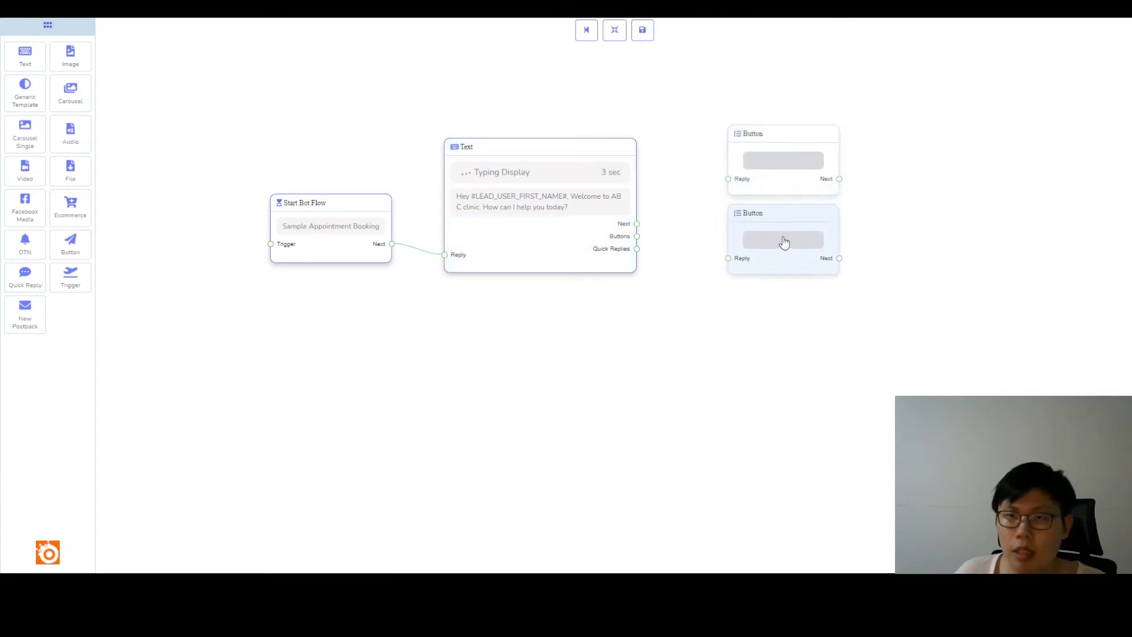
Clone a third Button block below the other two and connect the Text block's Buttons output to all three Reply inputs.
right_click(784, 239)
click(805, 268)
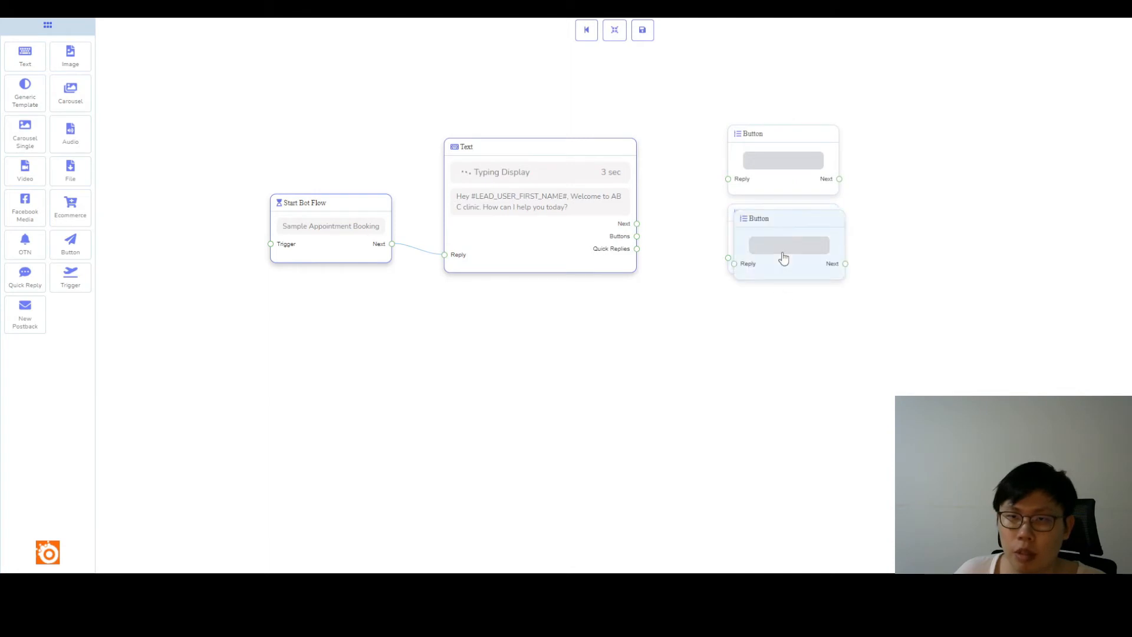
drag(637, 236, 731, 179)
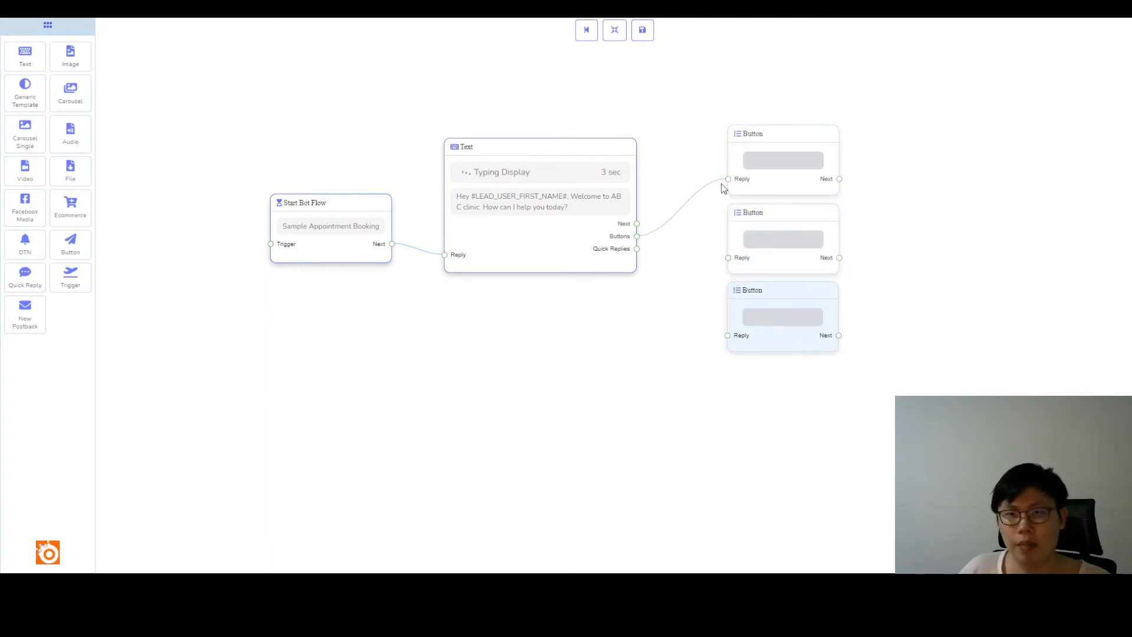
drag(636, 236, 728, 259)
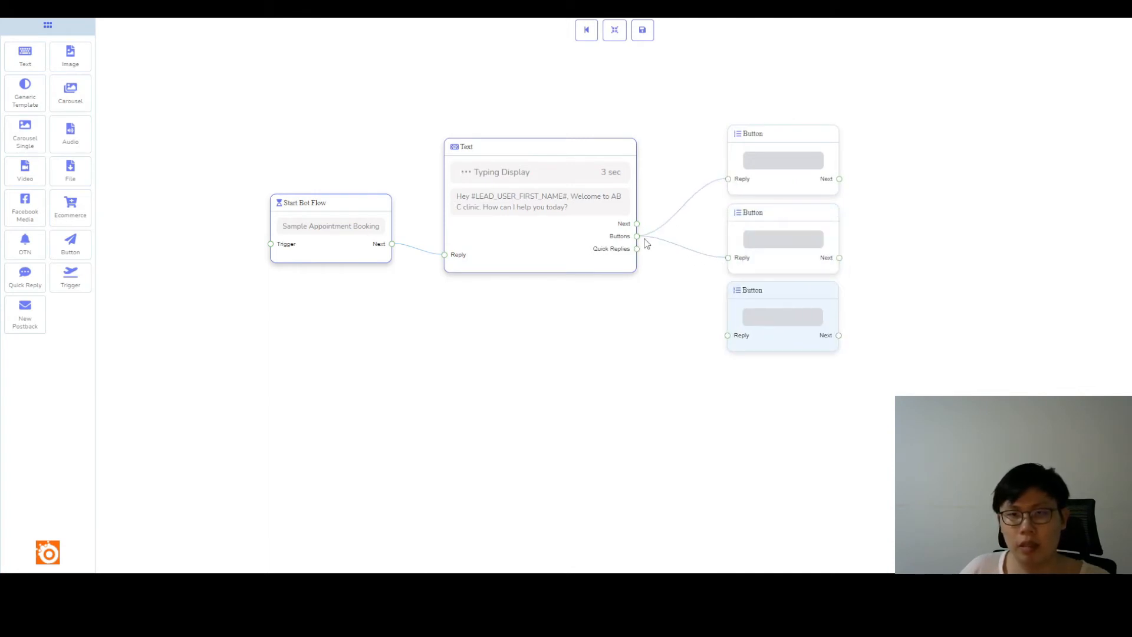
drag(636, 236, 728, 335)
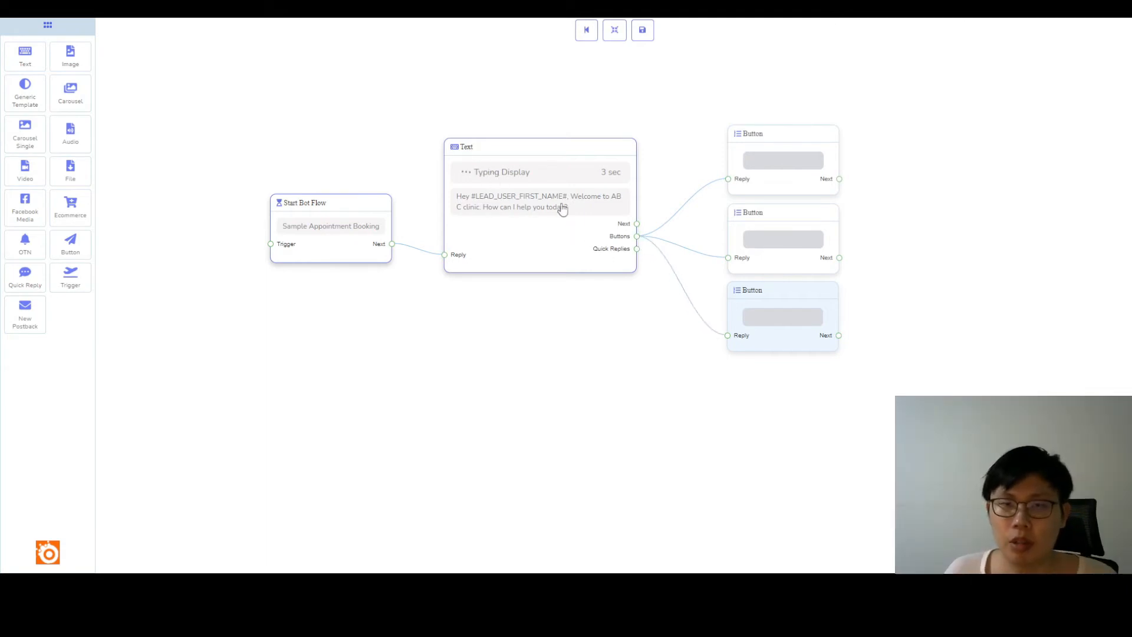
Set the first Button block's text to "I want to book an appointment.".
click(784, 168)
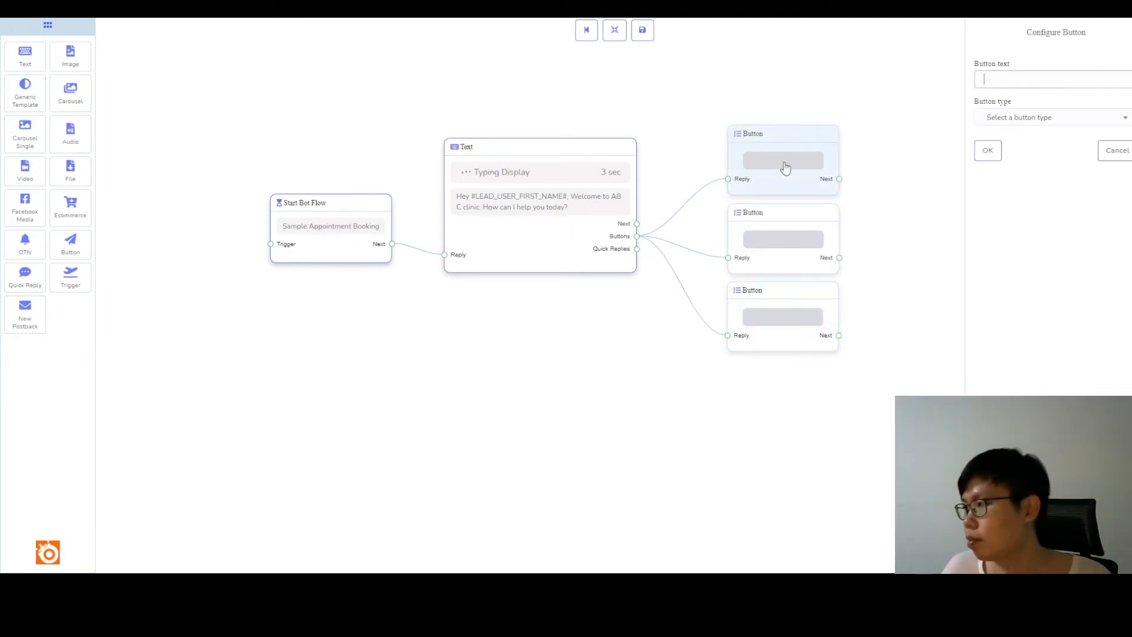
click(1002, 83)
text(I want to book an appointment.)
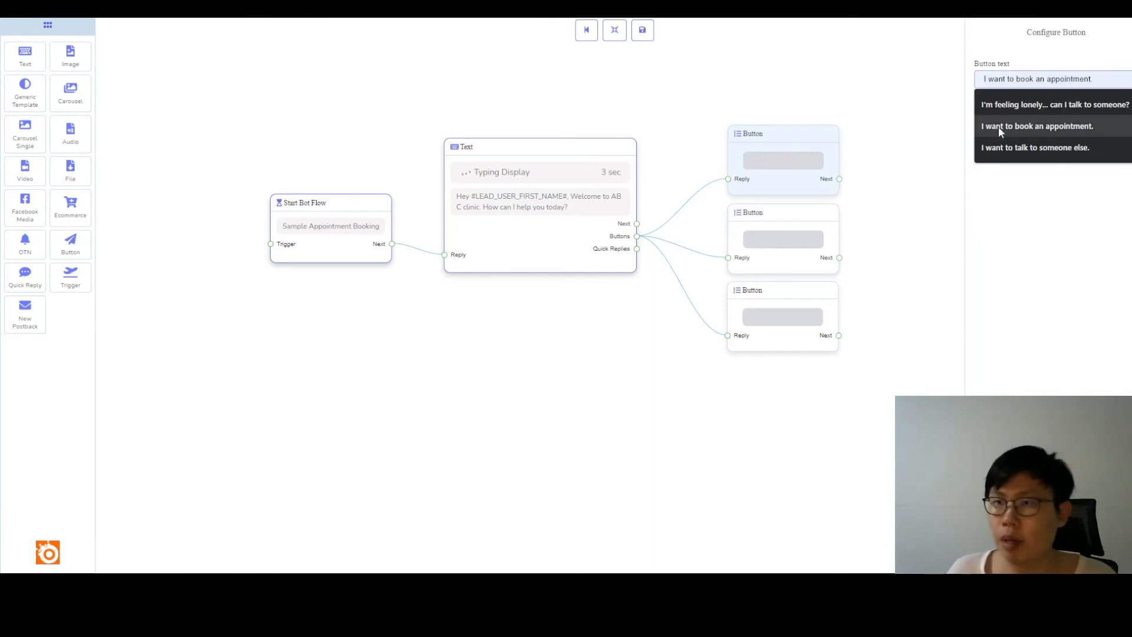
click(1000, 126)
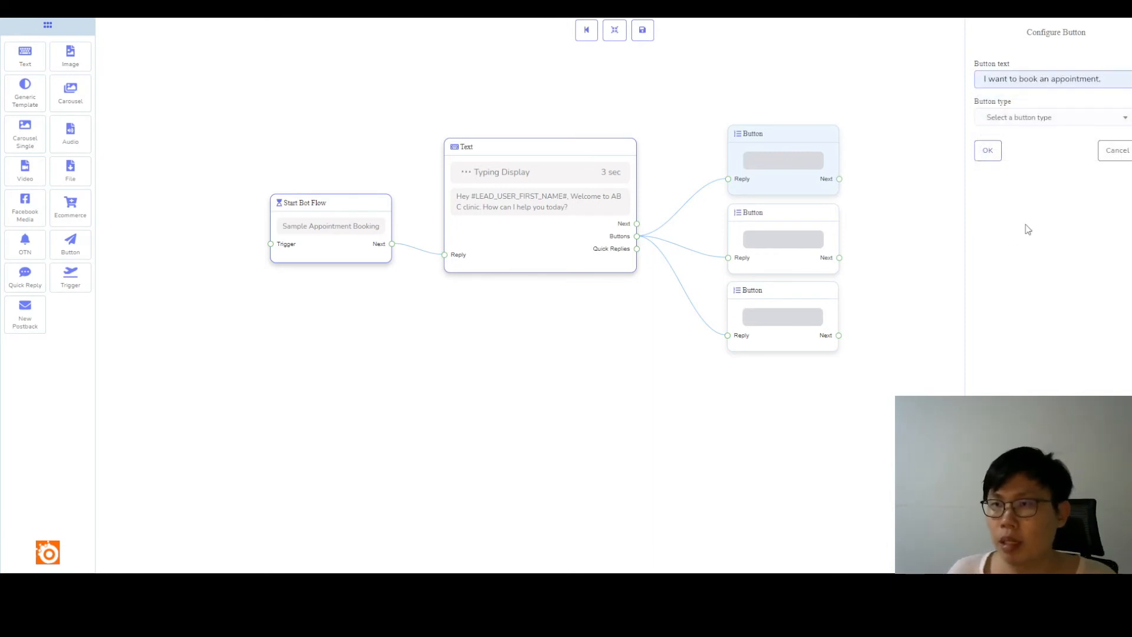
Make the appointment button a Call us type with the clinic's phone number, and move its block up to clear the second one.
click(1012, 121)
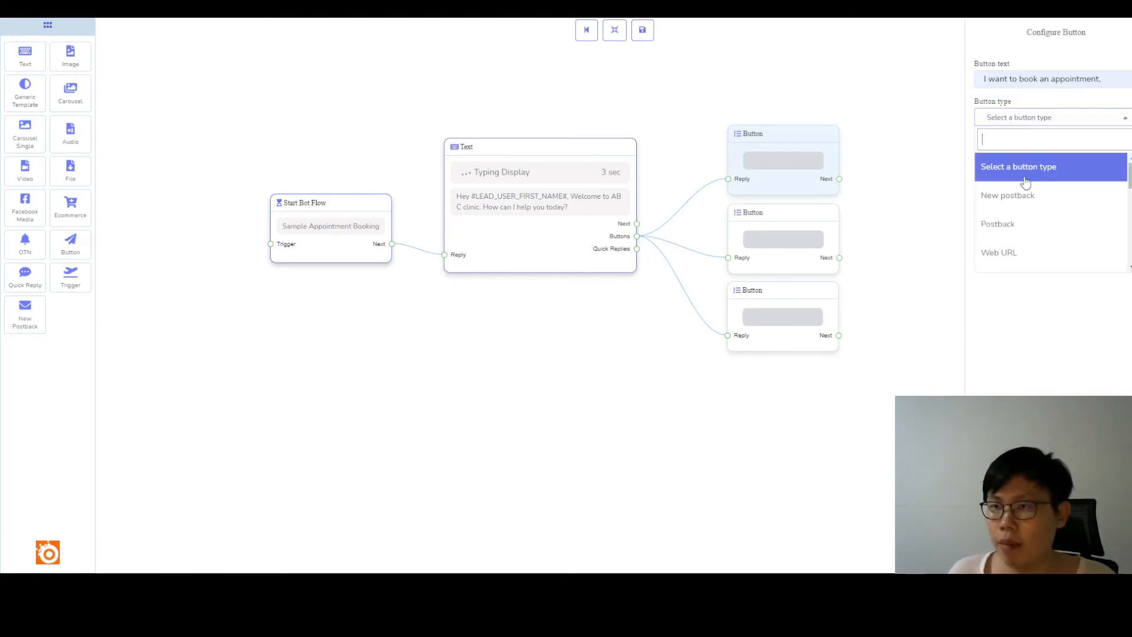
scroll(1038, 204, down, 3)
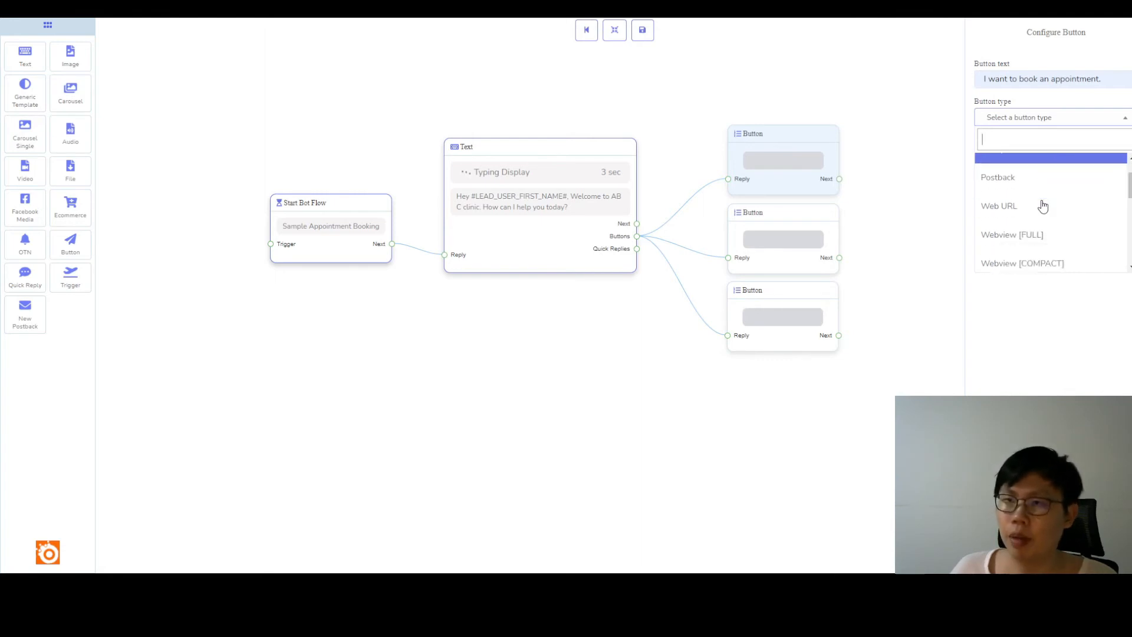
scroll(1043, 207, down, 2)
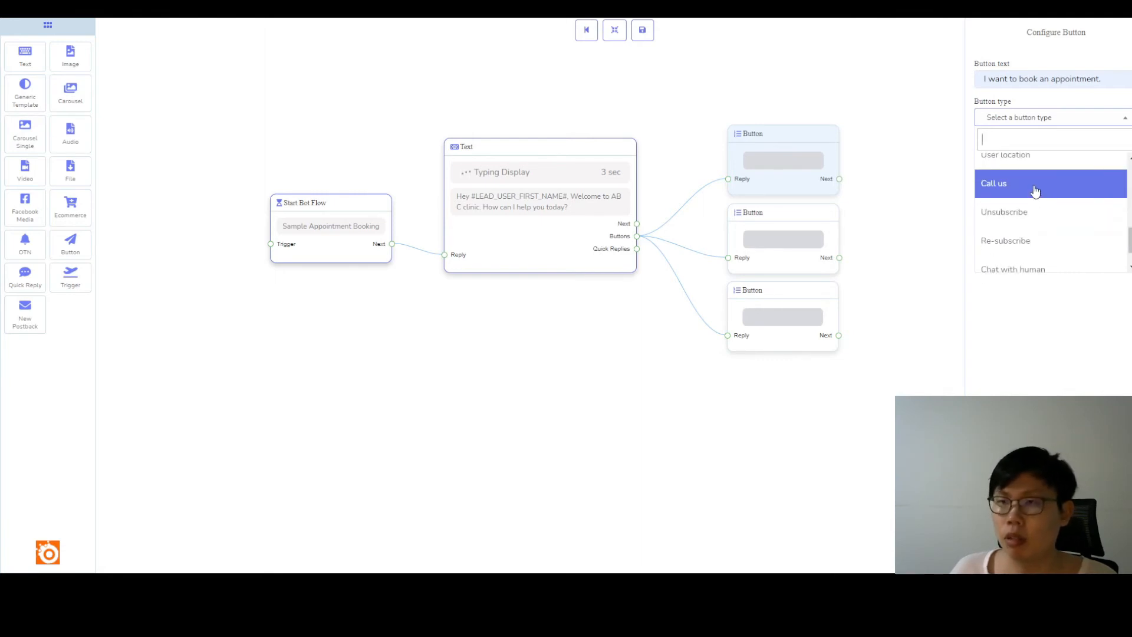
click(1034, 191)
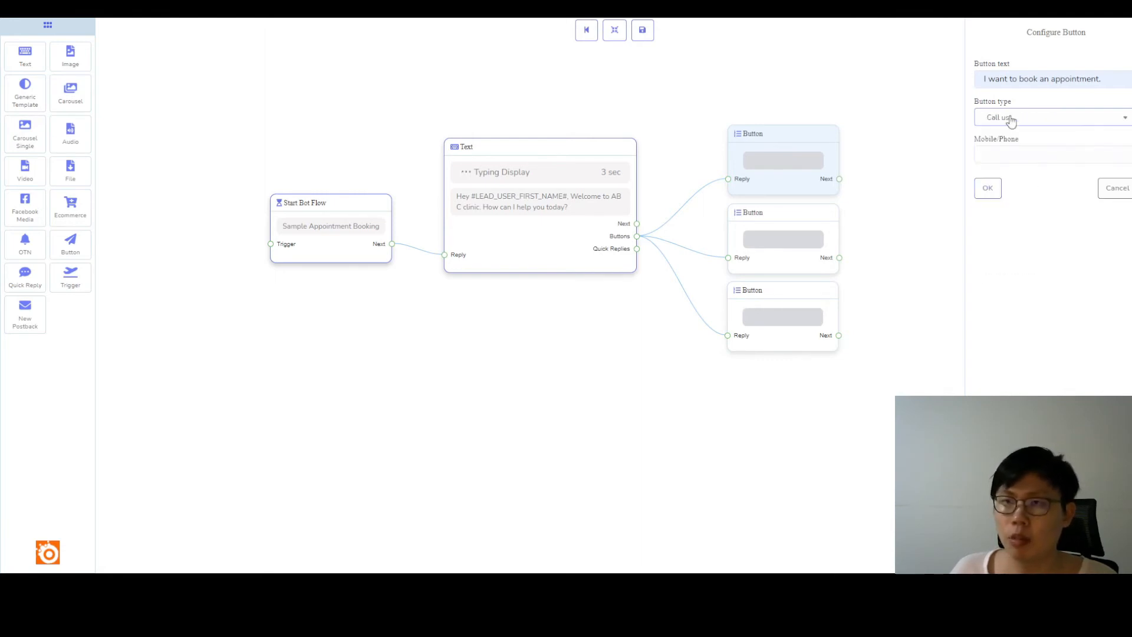
click(1007, 154)
text(123456789)
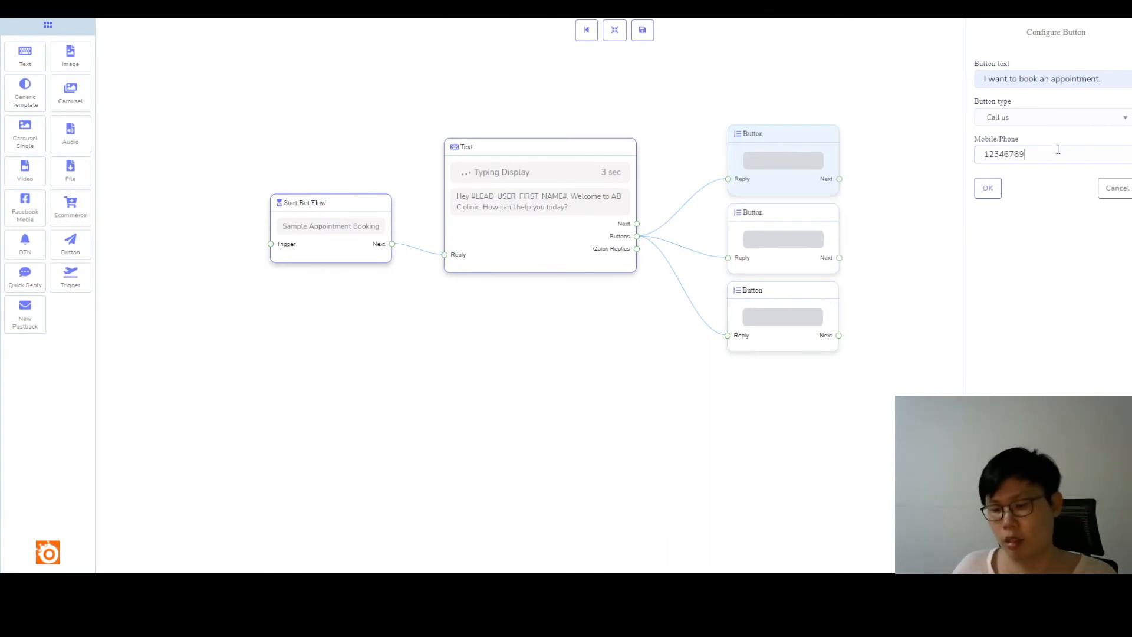
text(0)
drag(1055, 154, 962, 172)
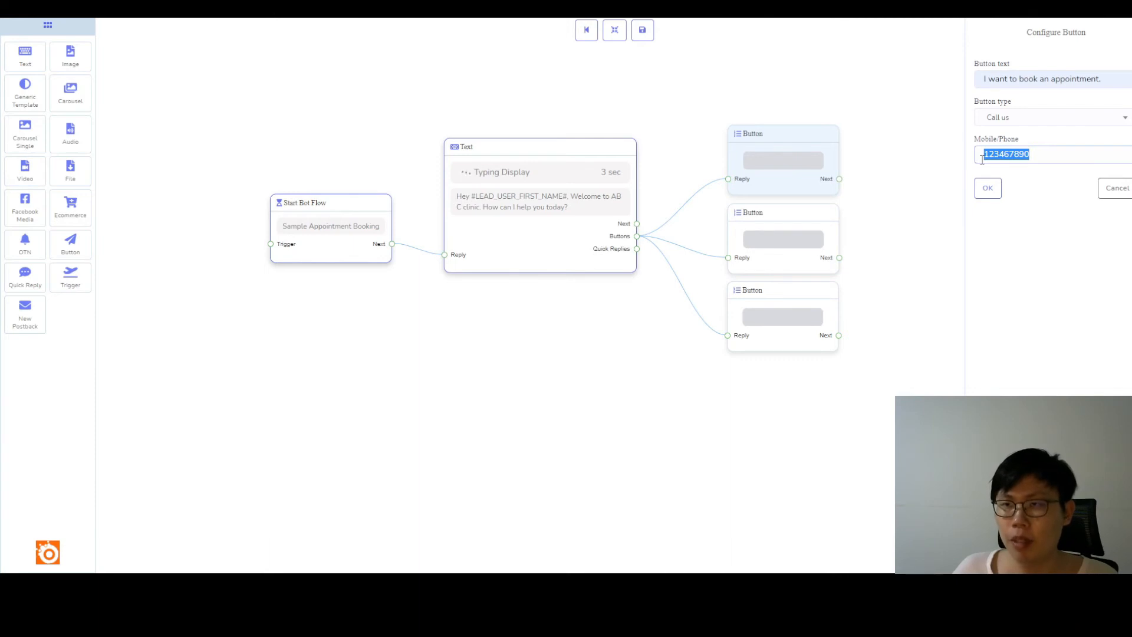
click(987, 187)
drag(856, 150, 850, 123)
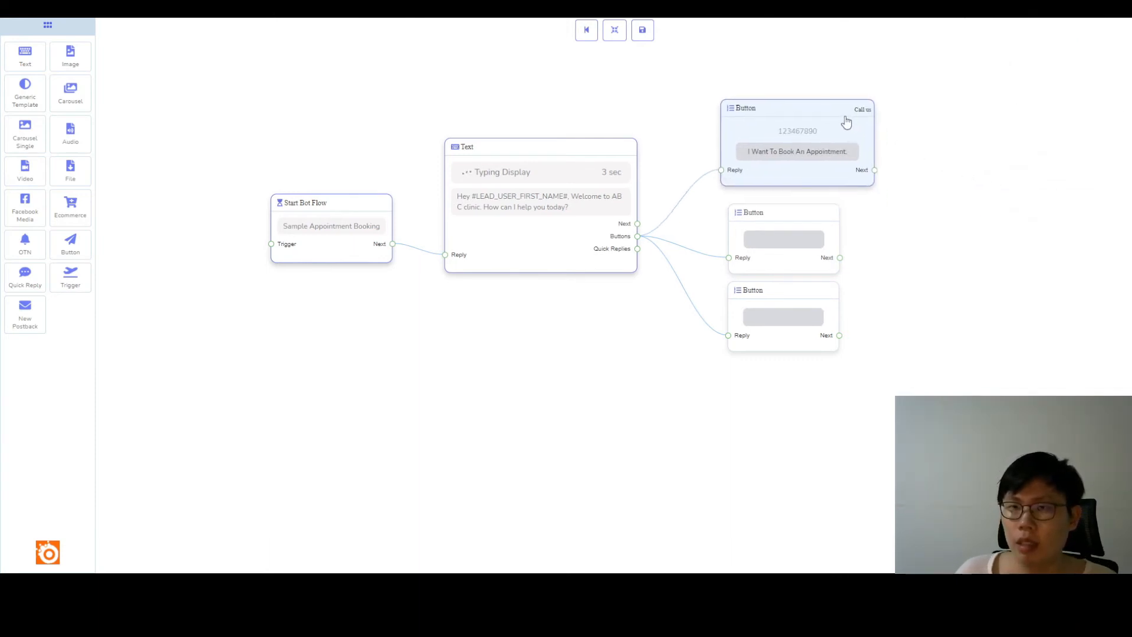
Set the second Button block's text to "What services do you offer?".
click(806, 233)
double_click(805, 233)
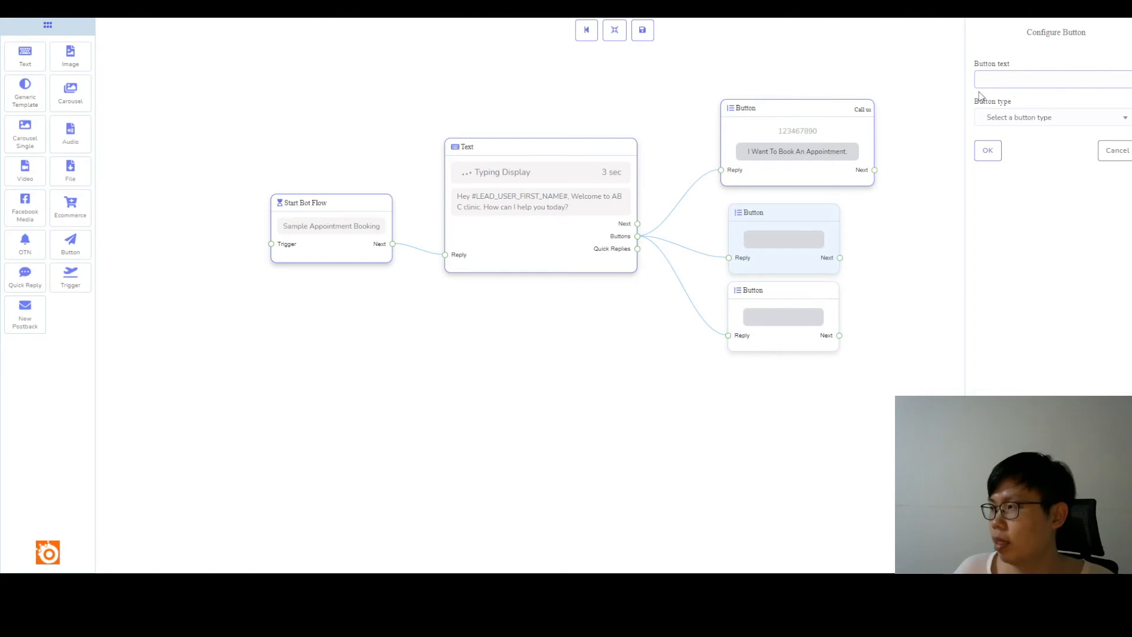
click(1041, 117)
click(1006, 72)
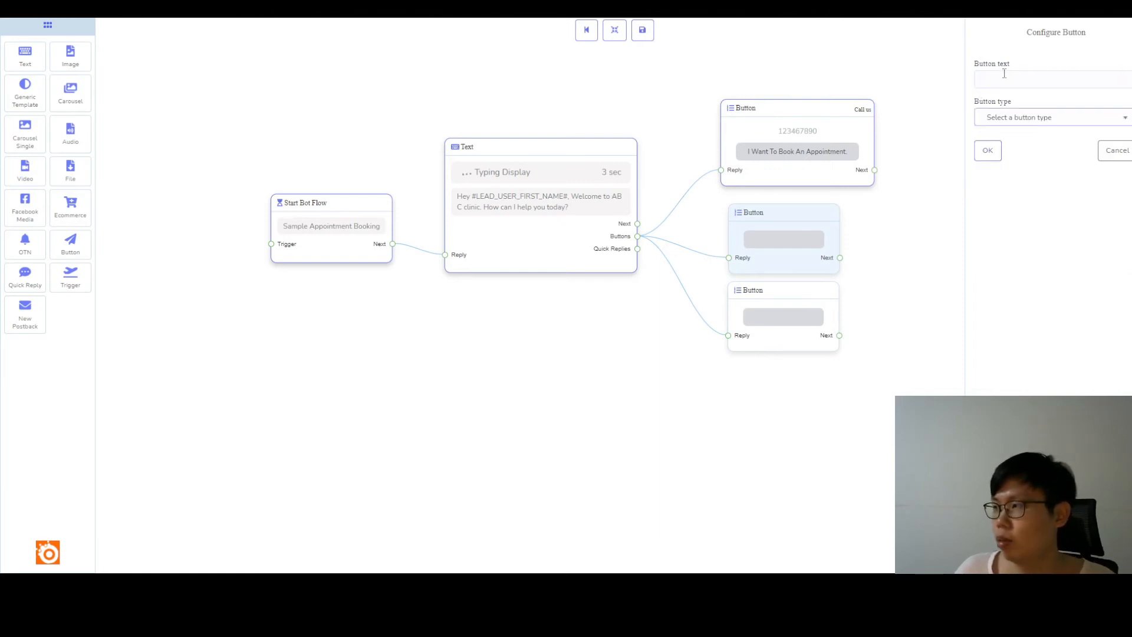
click(1005, 74)
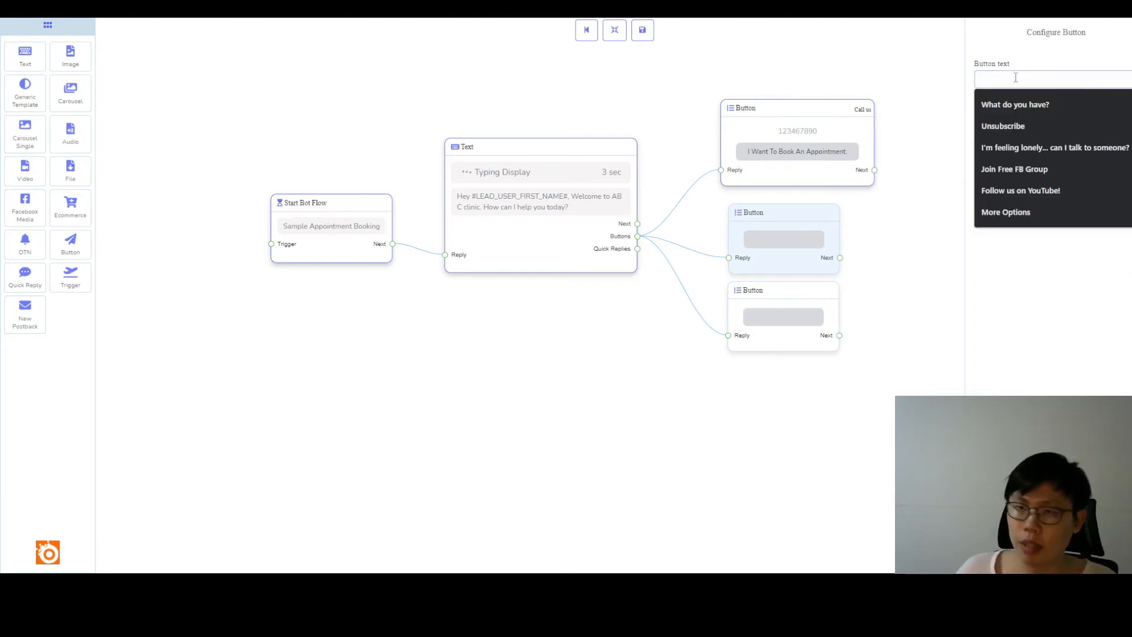
text(What services do you offer?)
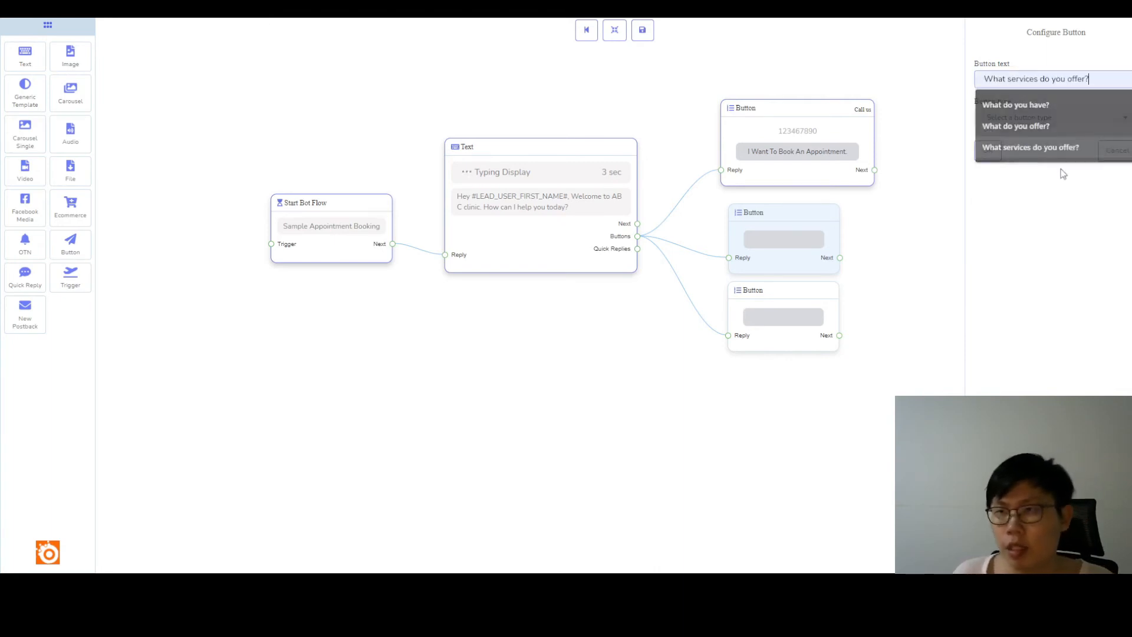
click(1038, 148)
click(1036, 117)
scroll(1040, 239, down, 3)
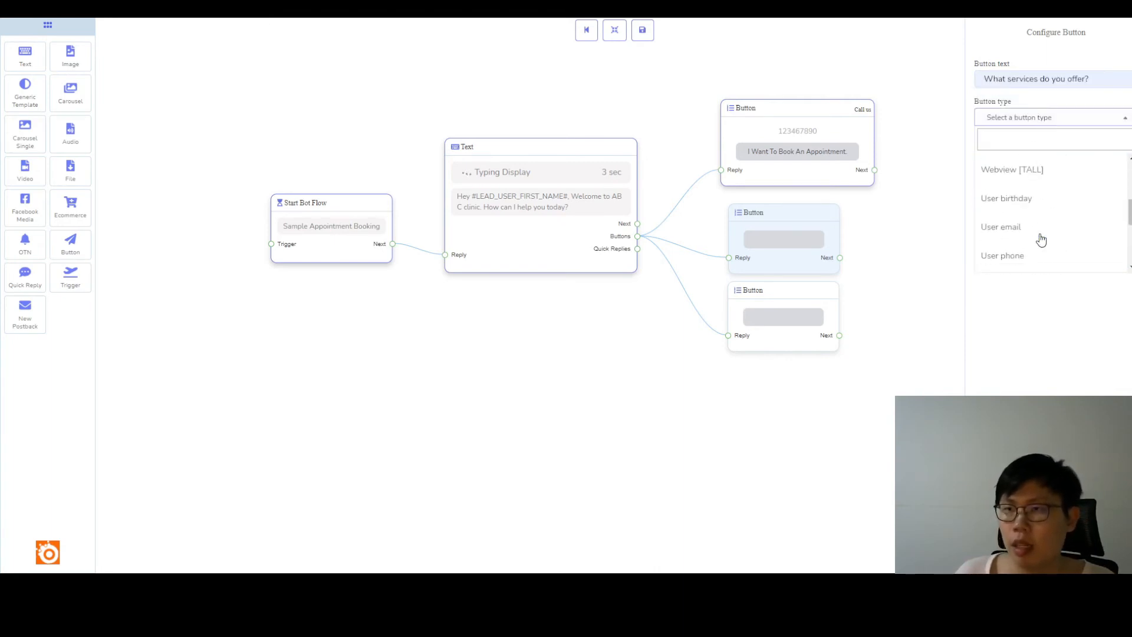
scroll(1021, 171, up, 4)
click(1013, 186)
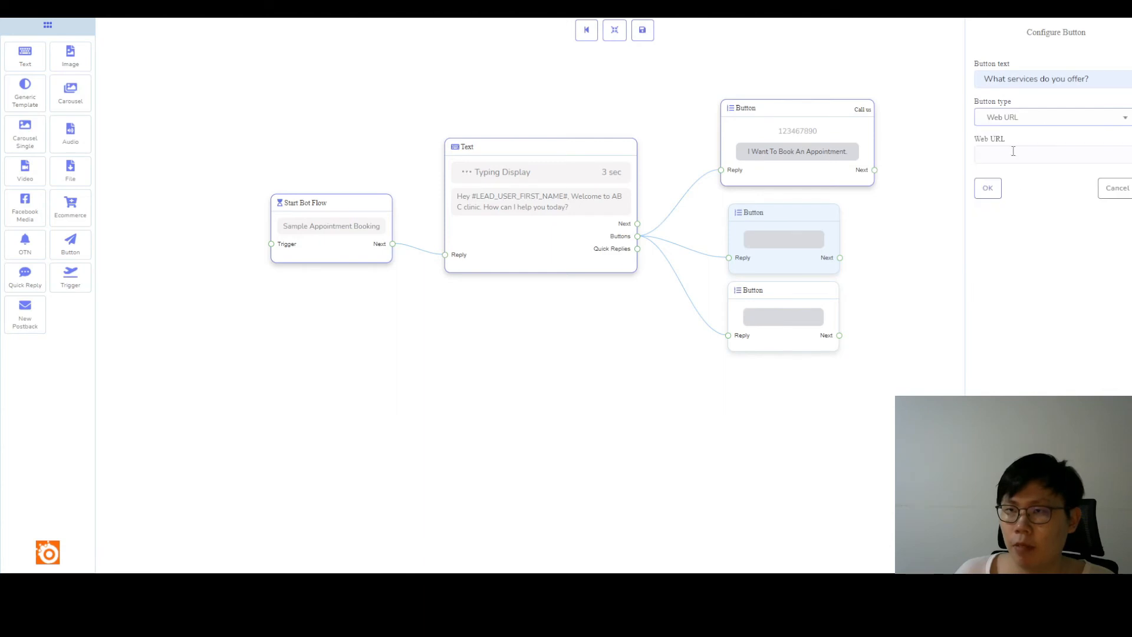
click(1013, 151)
click(885, 263)
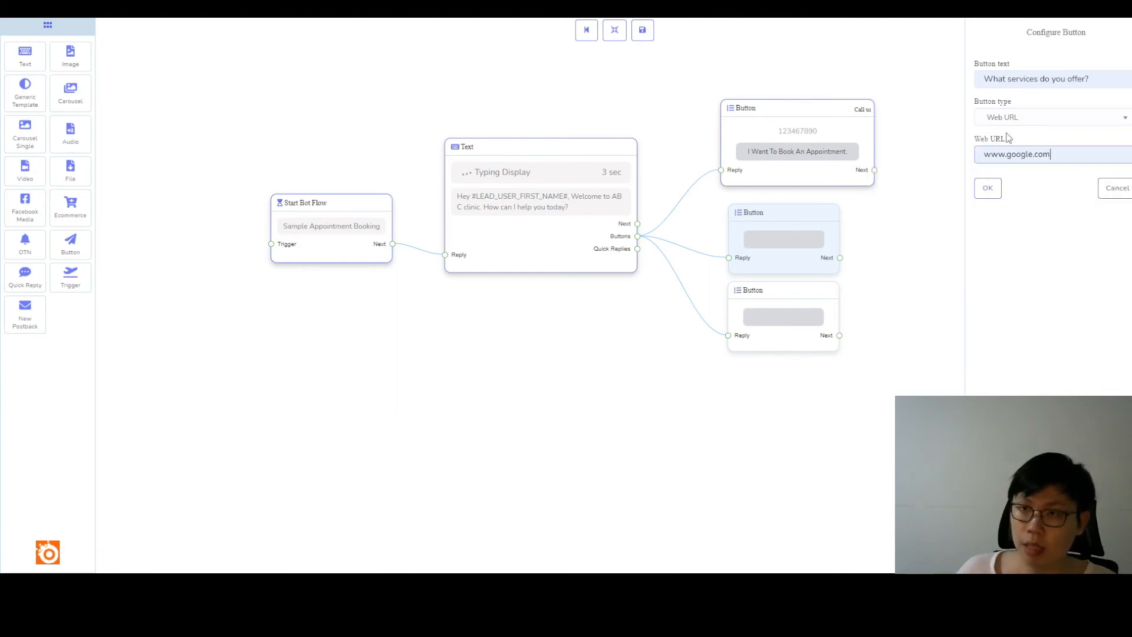
click(988, 187)
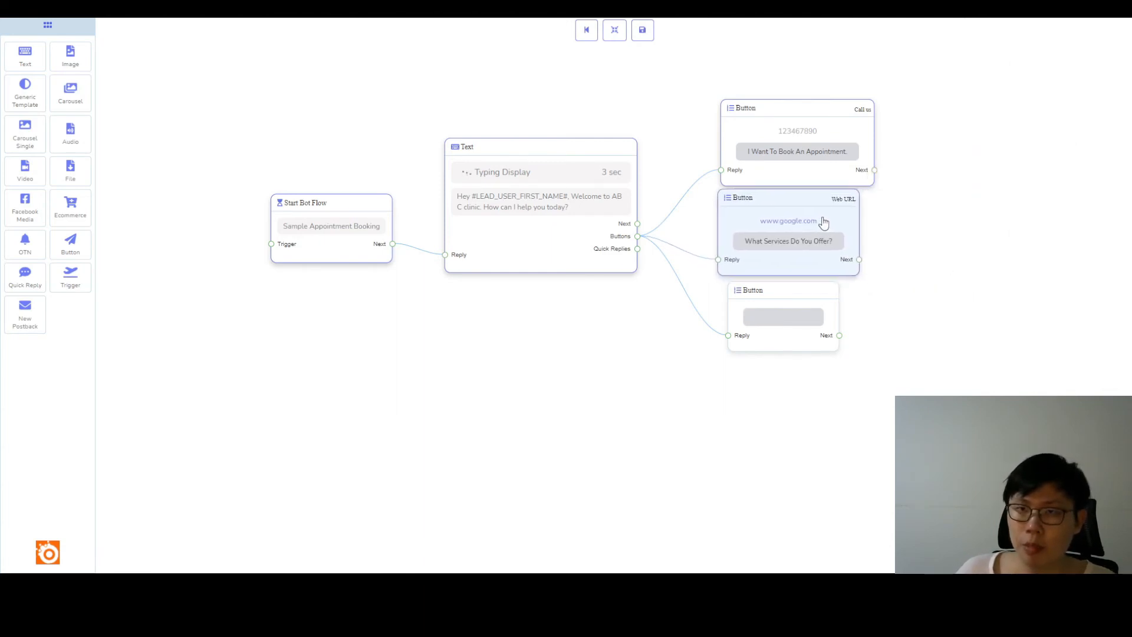
Shift the third Button block slightly down and left, and set its text to "I want to talk to someone else.".
drag(814, 296, 806, 303)
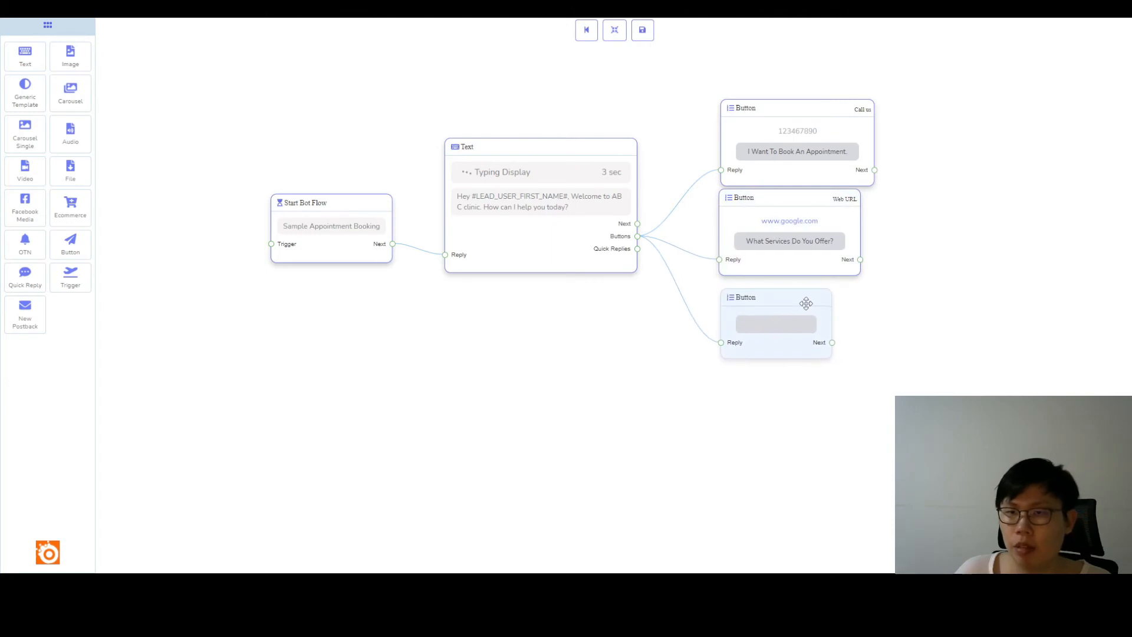
click(806, 303)
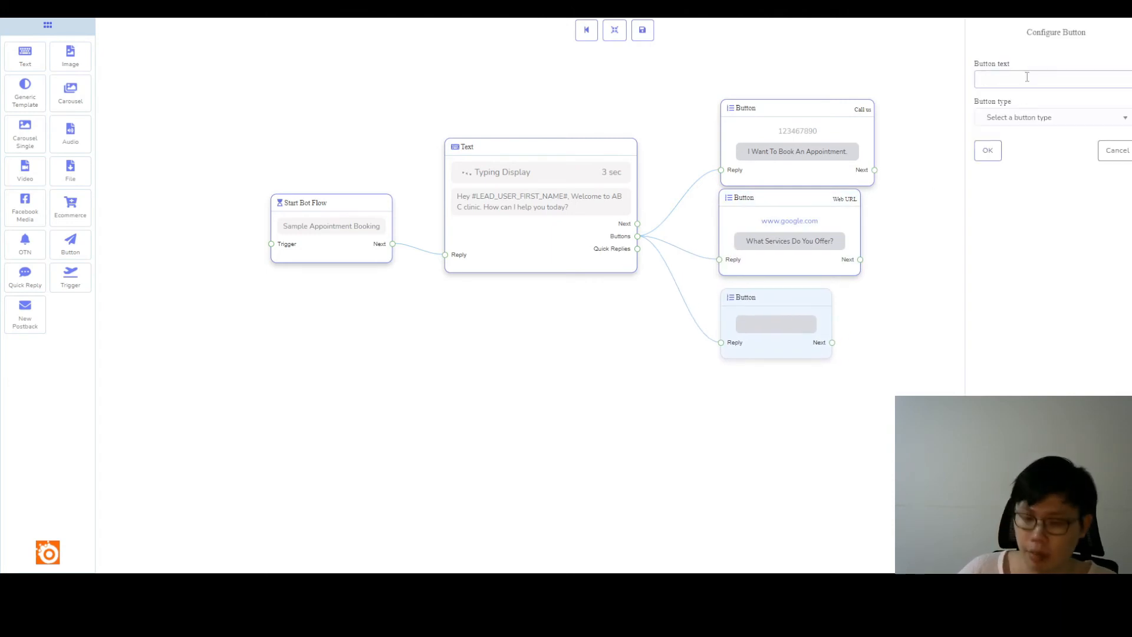
text(I want to talk to someone else.)
click(1042, 126)
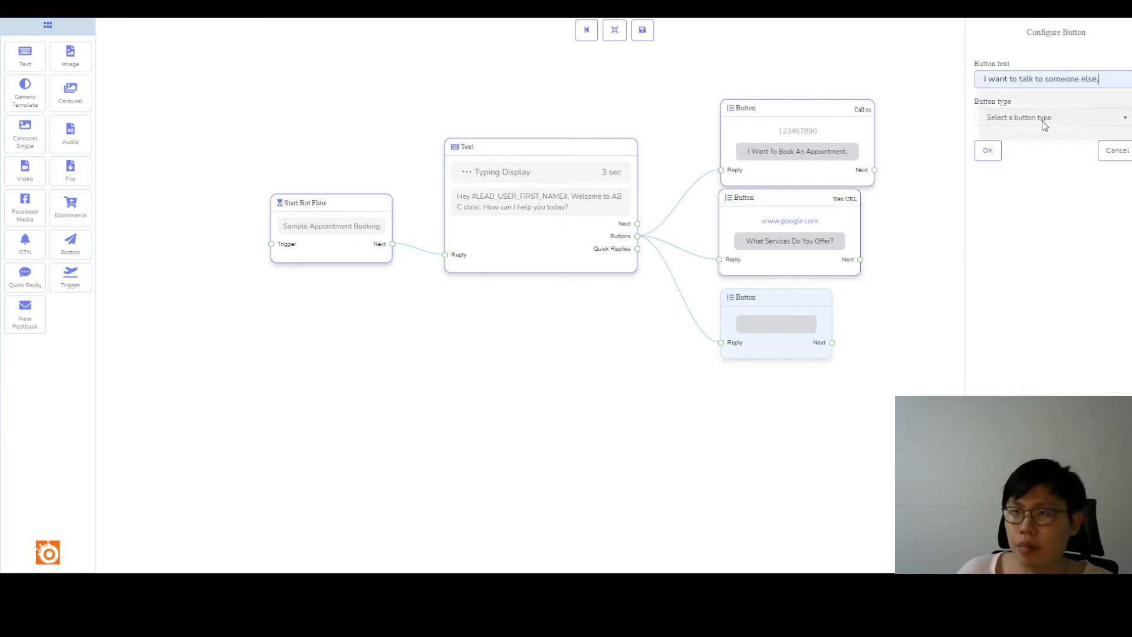
Set the third button's type to Chat with human and confirm its configuration.
click(1044, 117)
scroll(1054, 192, down, 3)
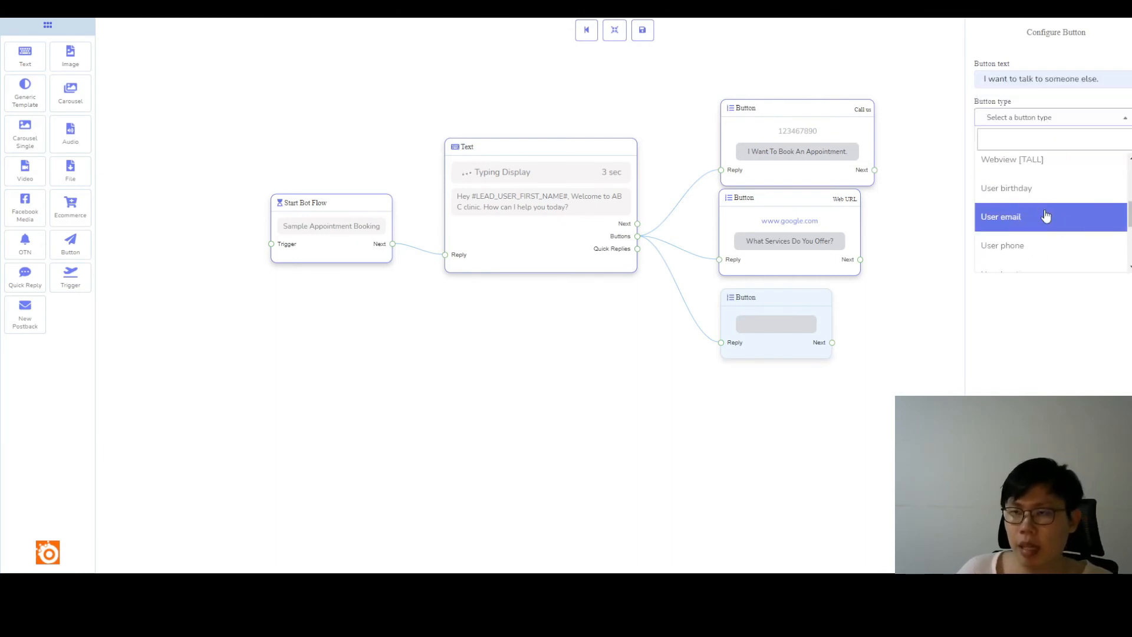
scroll(1049, 219, down, 1)
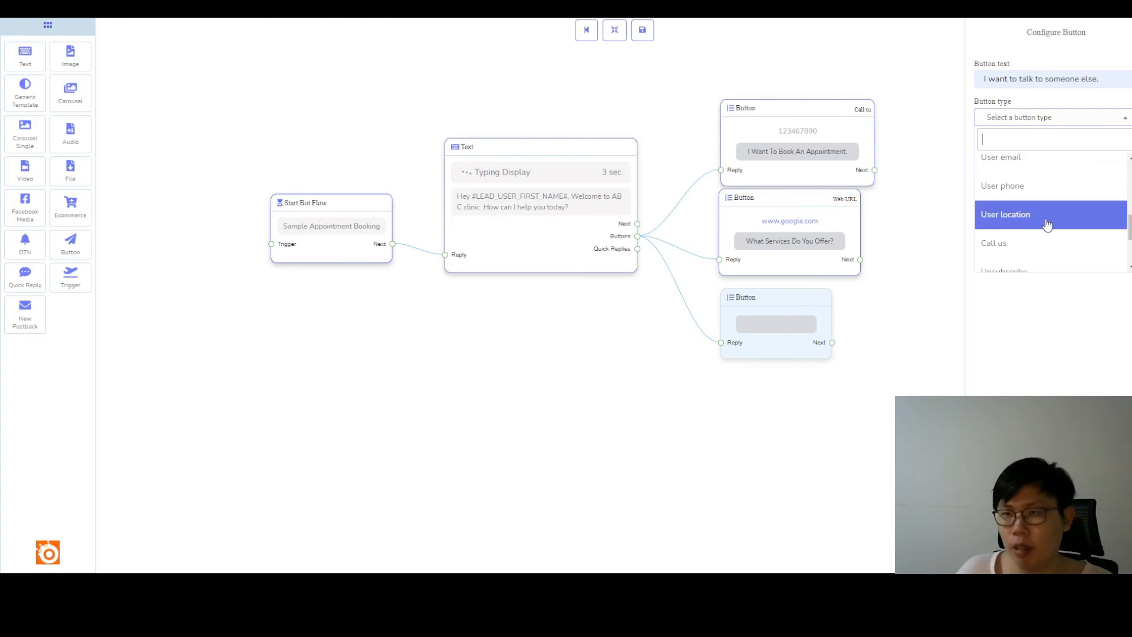
scroll(1029, 239, down, 2)
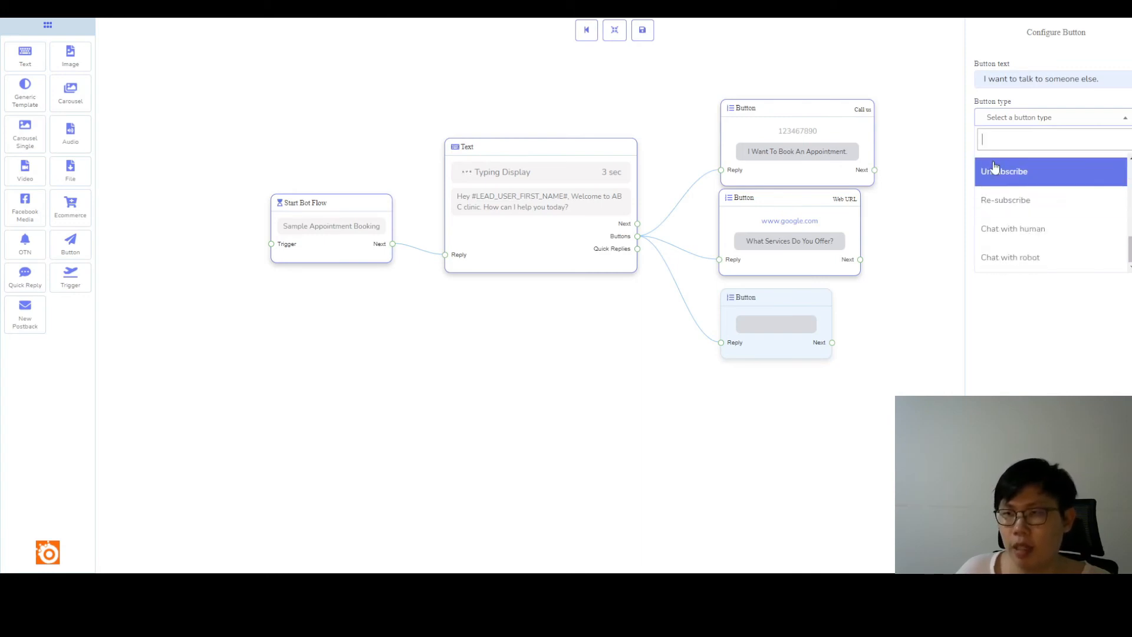
click(1011, 228)
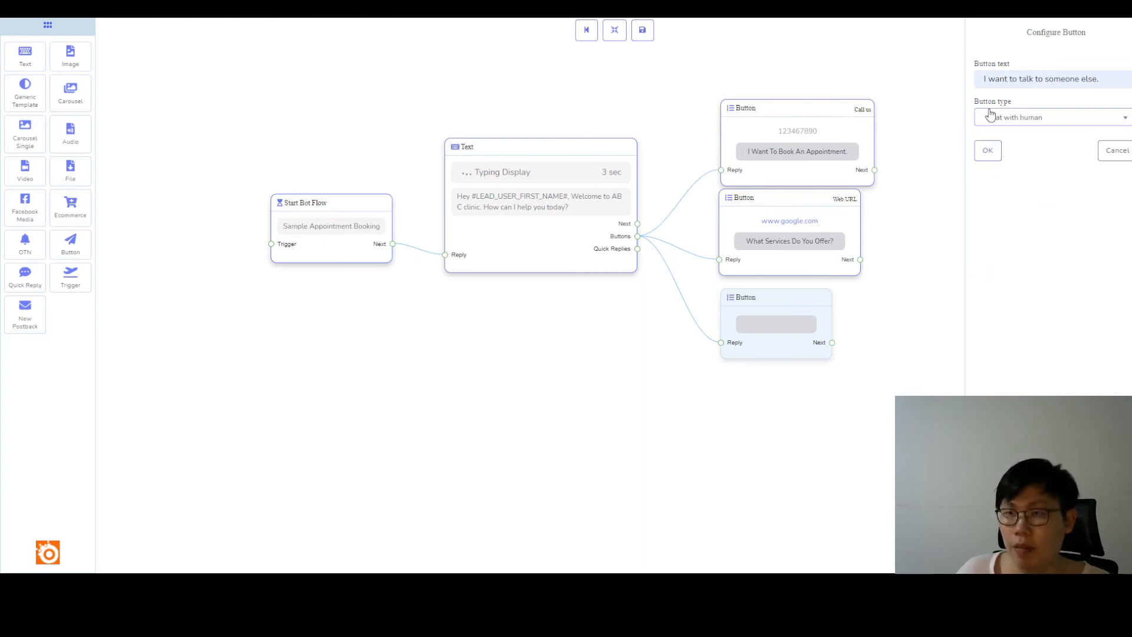
click(990, 149)
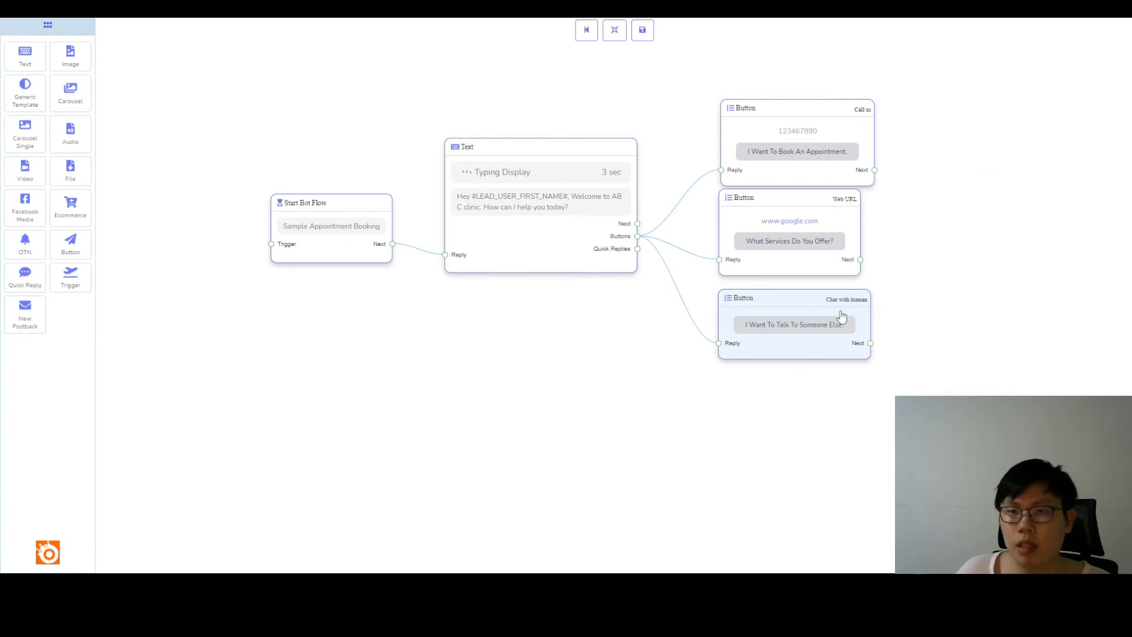
Nudge the Chat with human block up toward the services button and save the bot flow.
drag(841, 315, 836, 310)
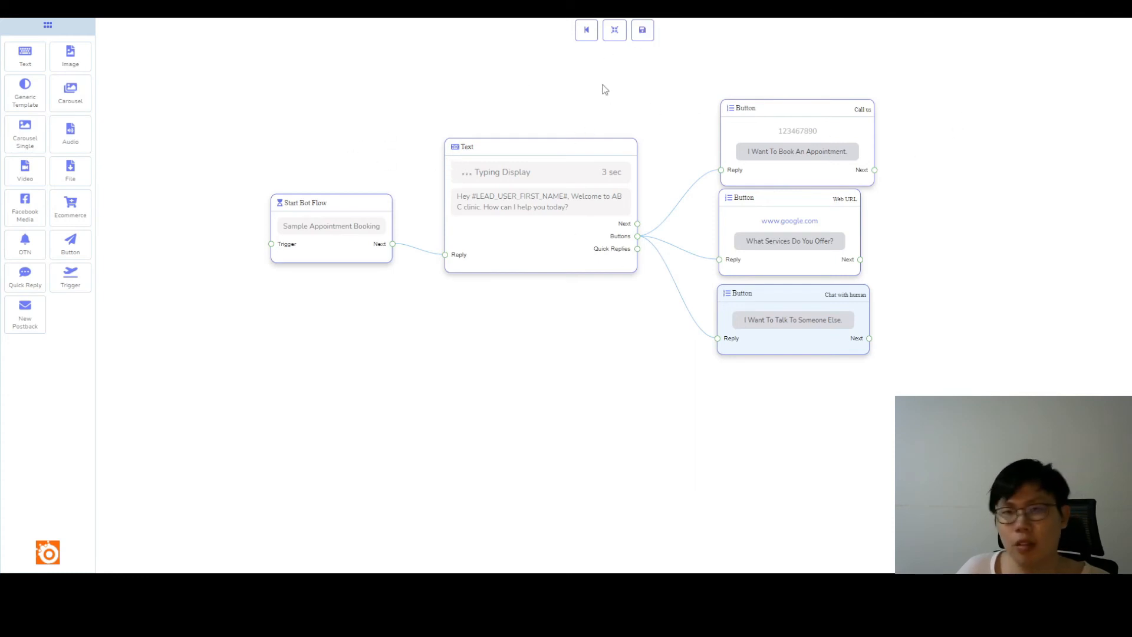
click(643, 33)
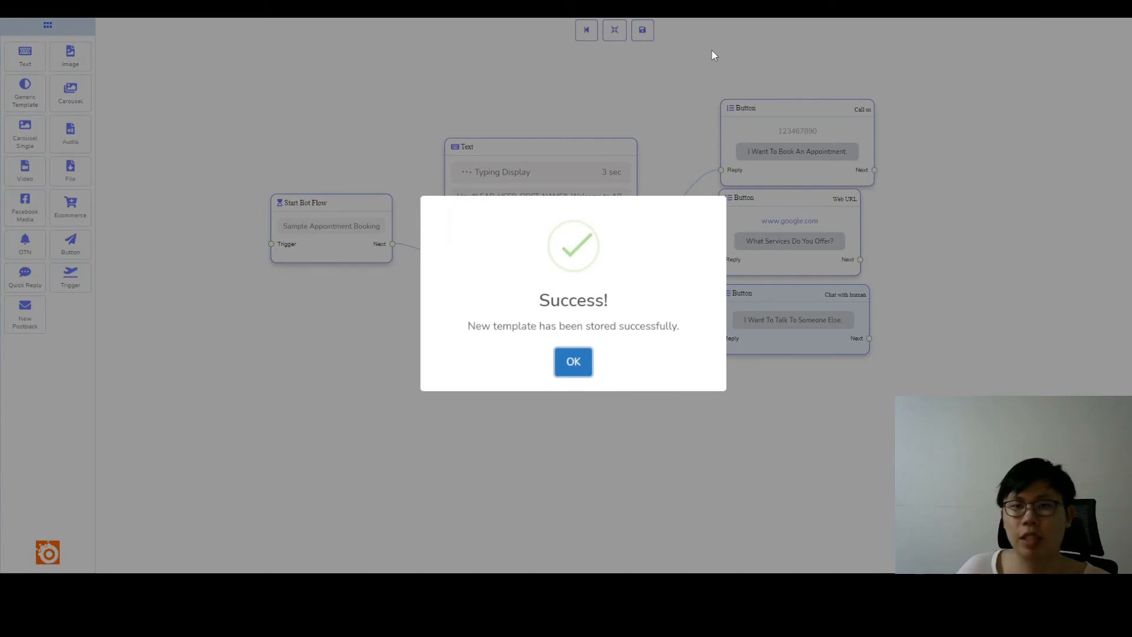
click(575, 361)
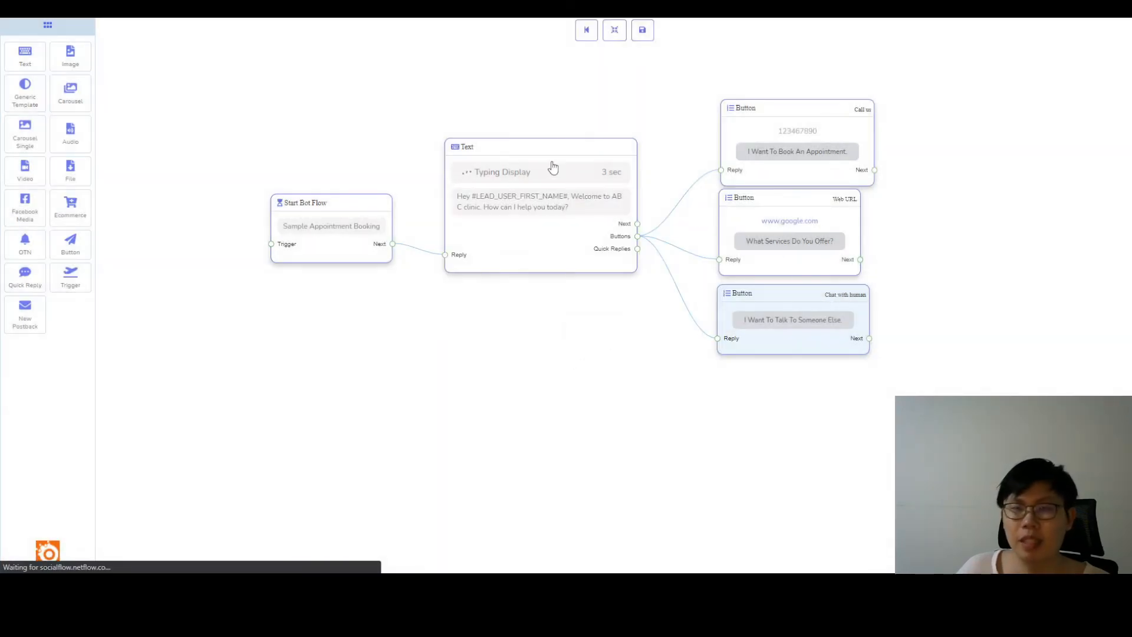